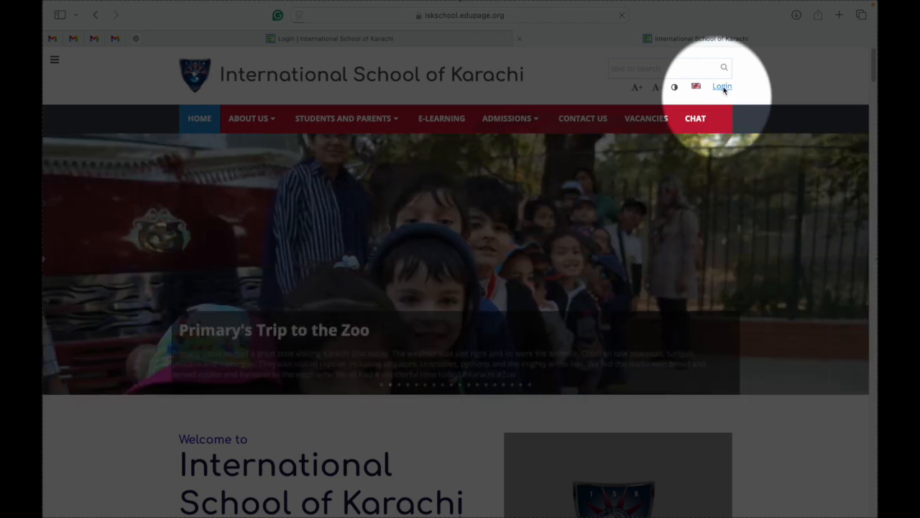
Log in to the school account with the saved credentials, dismissing the leaked-password warning.
click(723, 87)
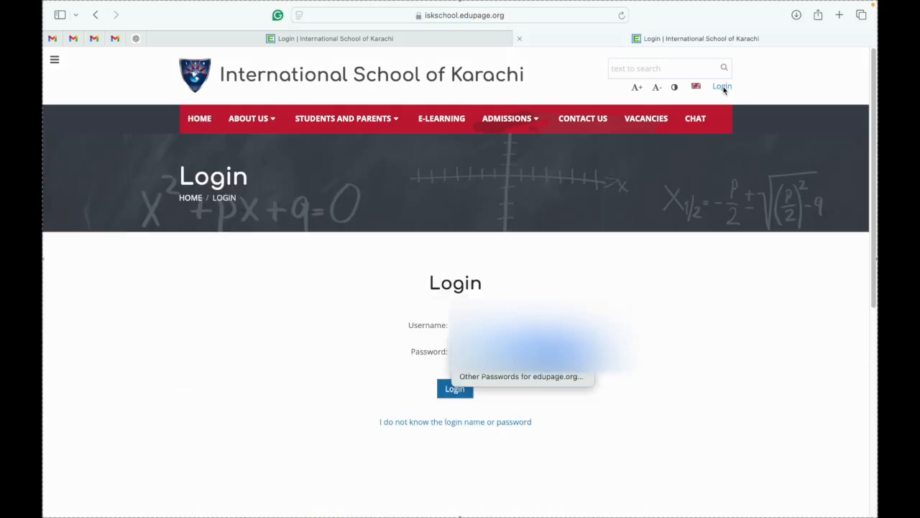
click(734, 264)
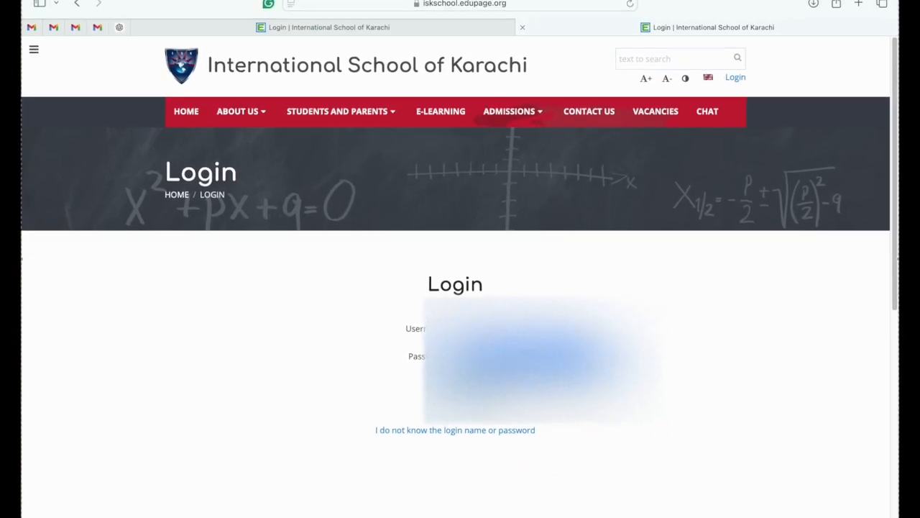
click(543, 359)
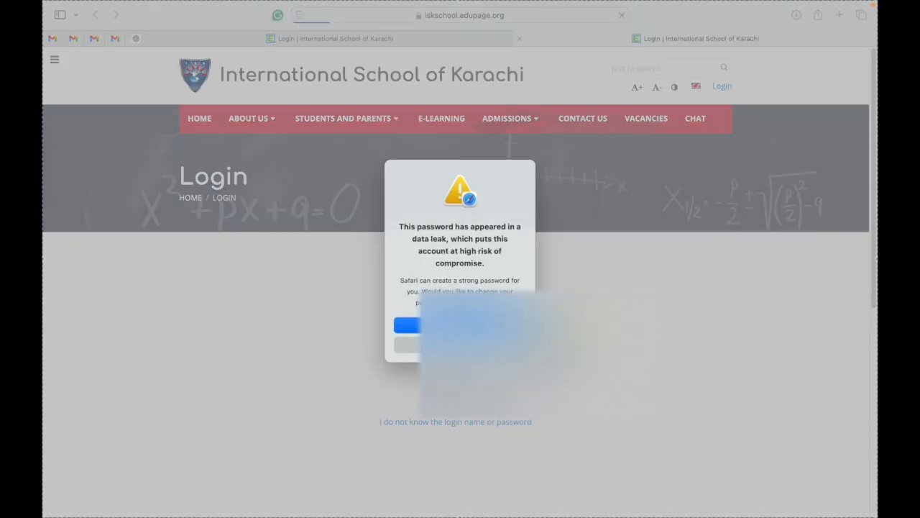
click(480, 345)
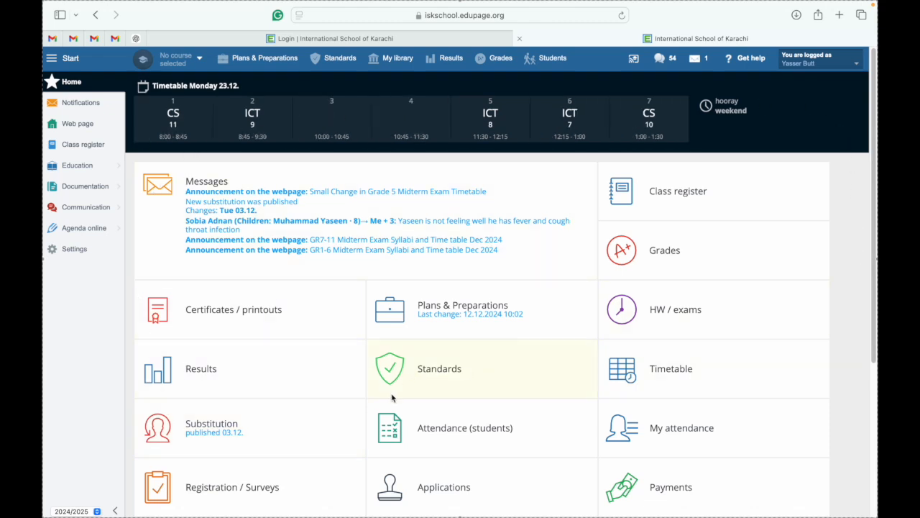
Open the Grades tile to reach the Select a course page with six courses.
scroll(392, 397, down, 2)
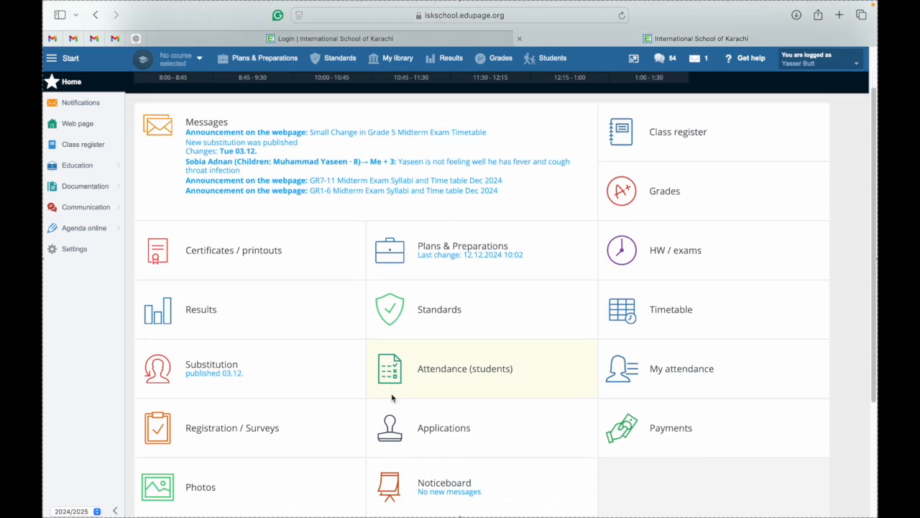
scroll(392, 397, down, 5)
scroll(392, 398, up, 2)
scroll(392, 397, up, 5)
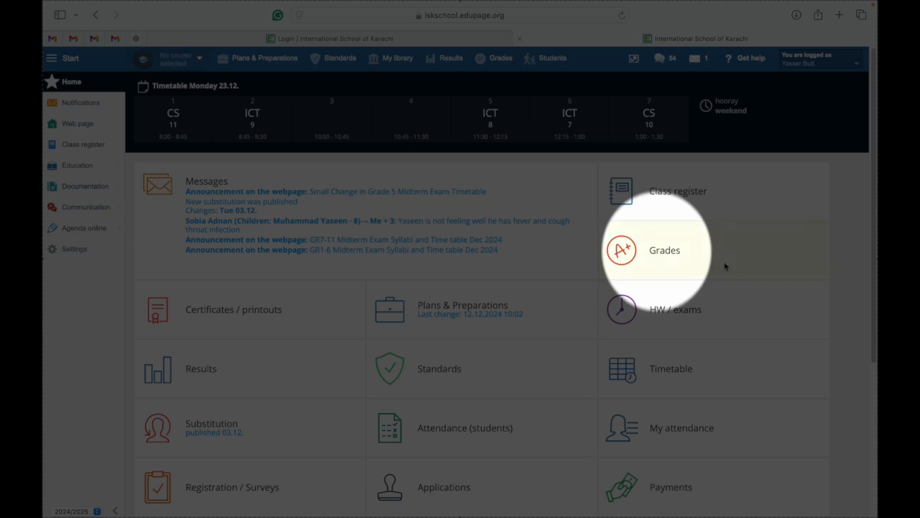
click(647, 257)
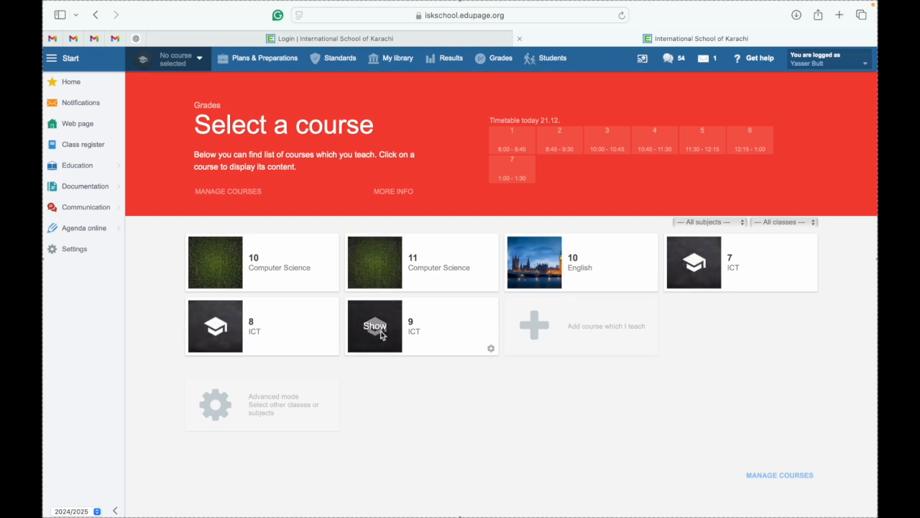
Open the 10 Computer Science course gradebook and select grade cells for its students.
click(211, 266)
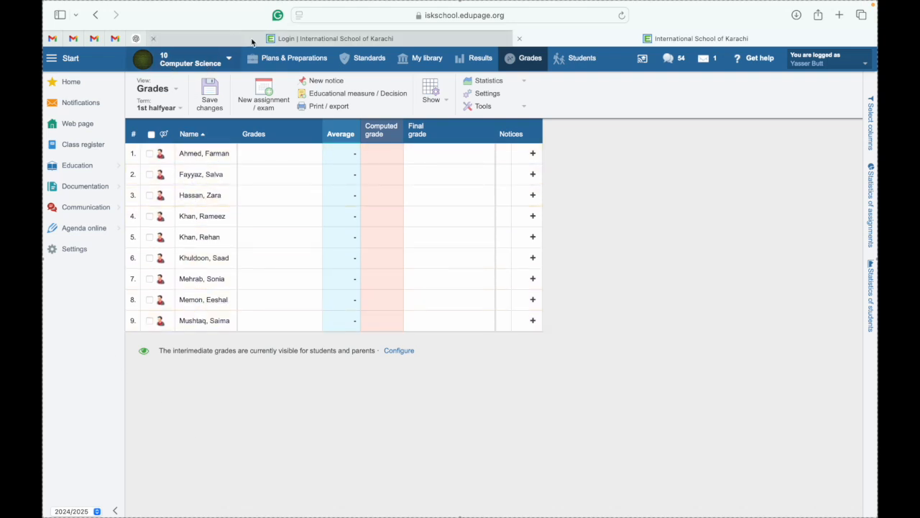
click(280, 151)
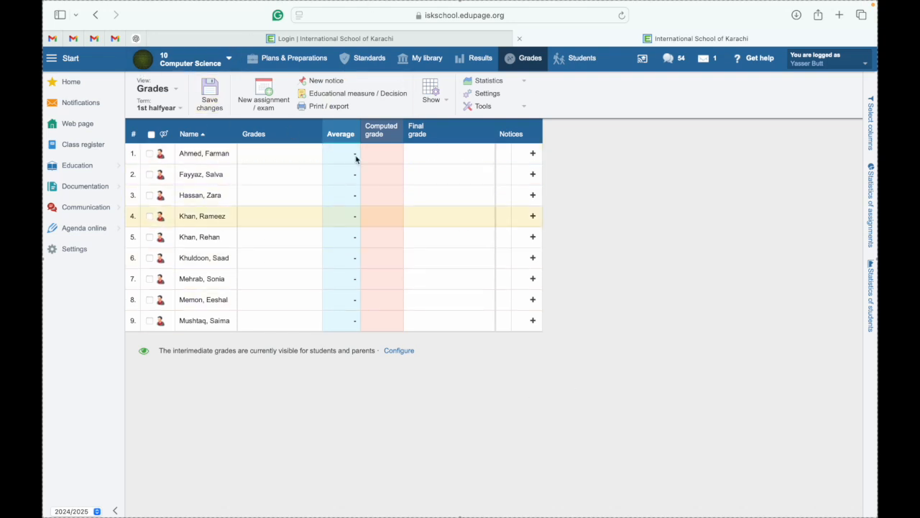
click(266, 251)
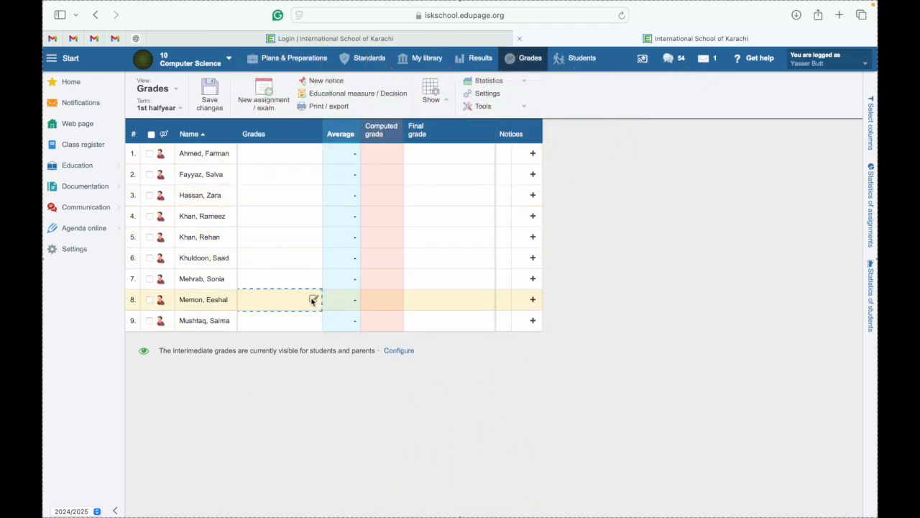
Create a 30-point Assessment named Test dated 17.10.2024 and save it.
click(273, 108)
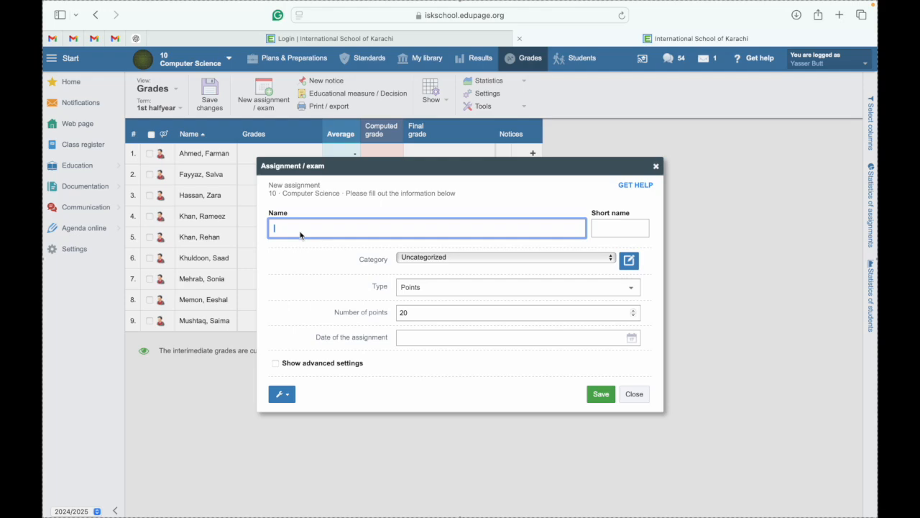
text(Test)
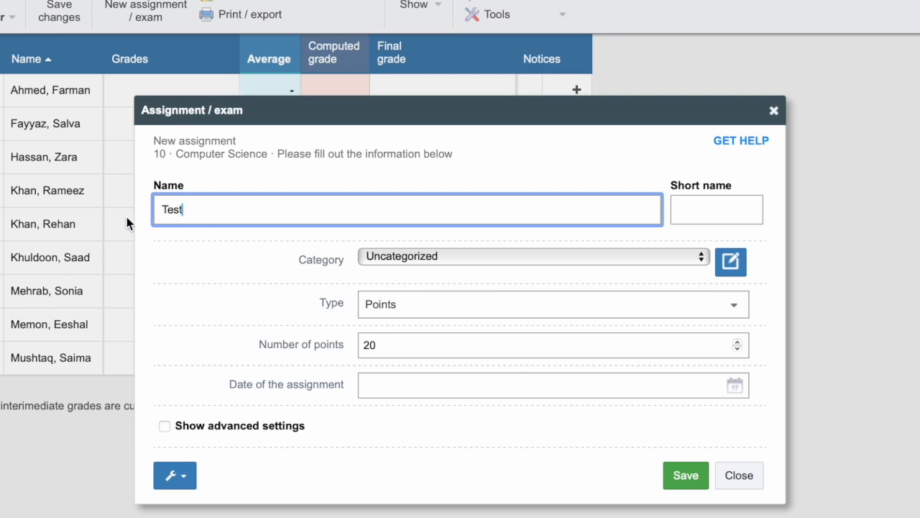
click(524, 257)
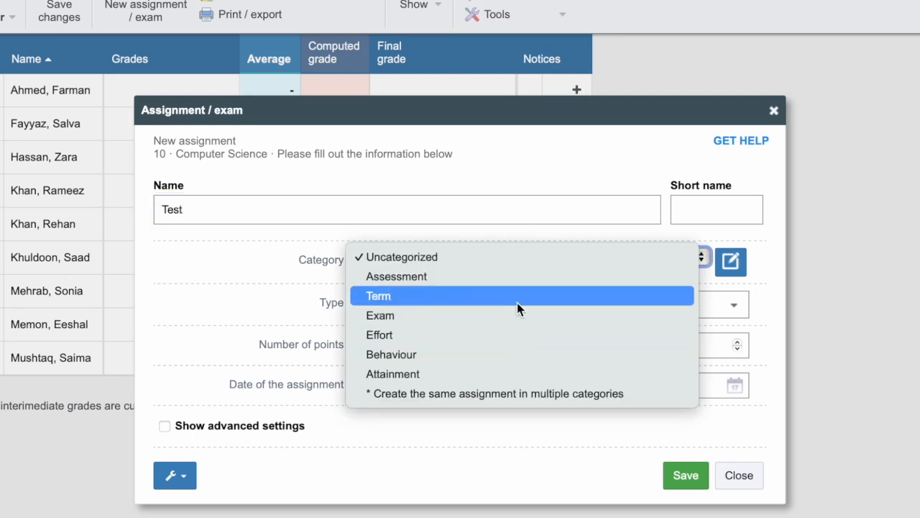
click(519, 280)
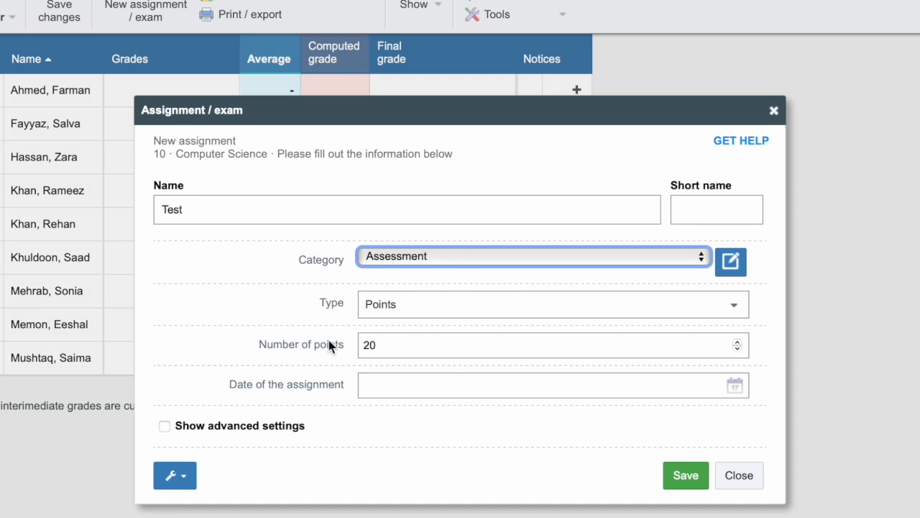
click(387, 344)
key(BackSpace)
key(BackSpace)
text(30)
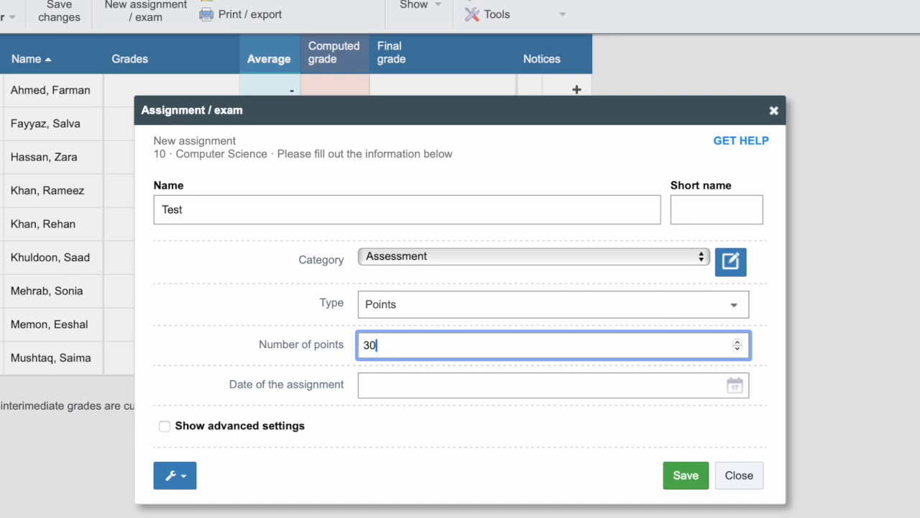
click(412, 395)
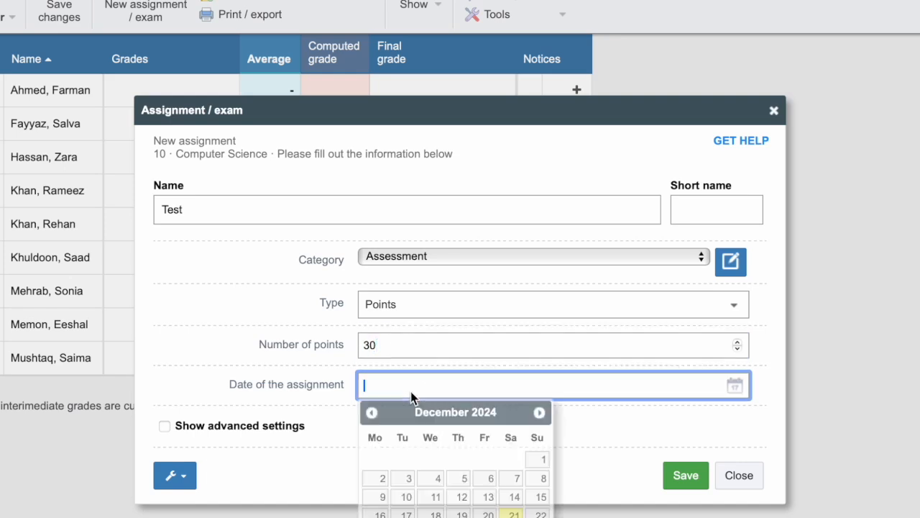
click(377, 413)
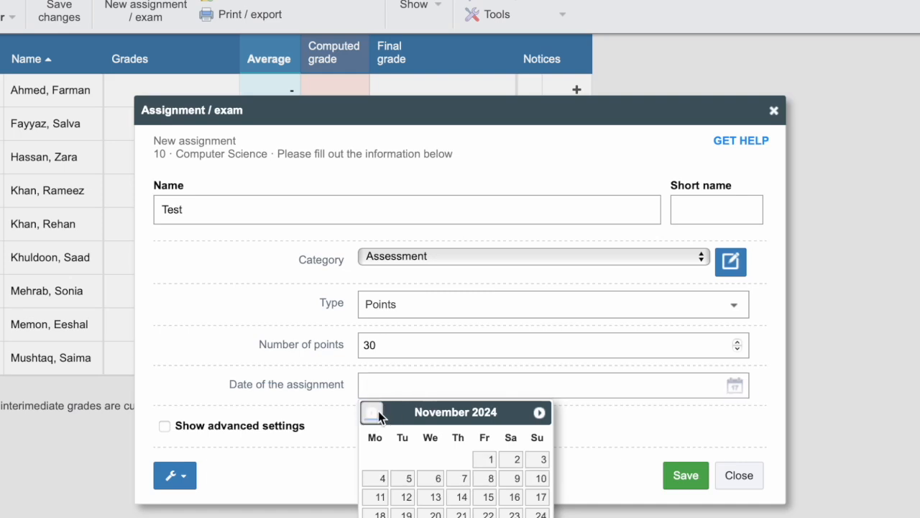
click(377, 413)
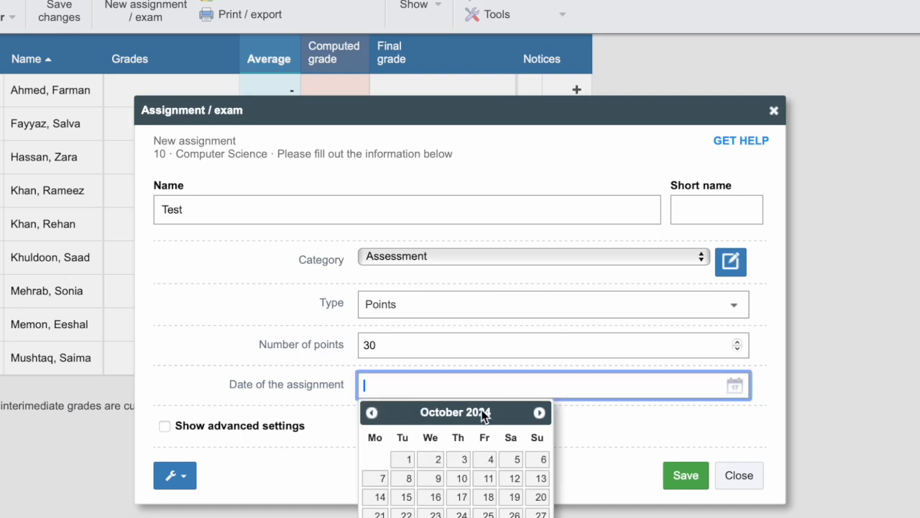
click(463, 497)
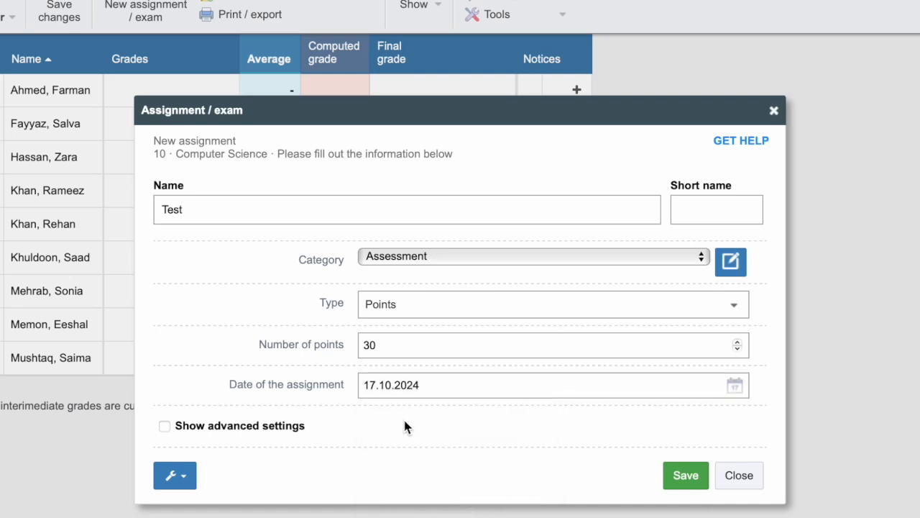
click(687, 476)
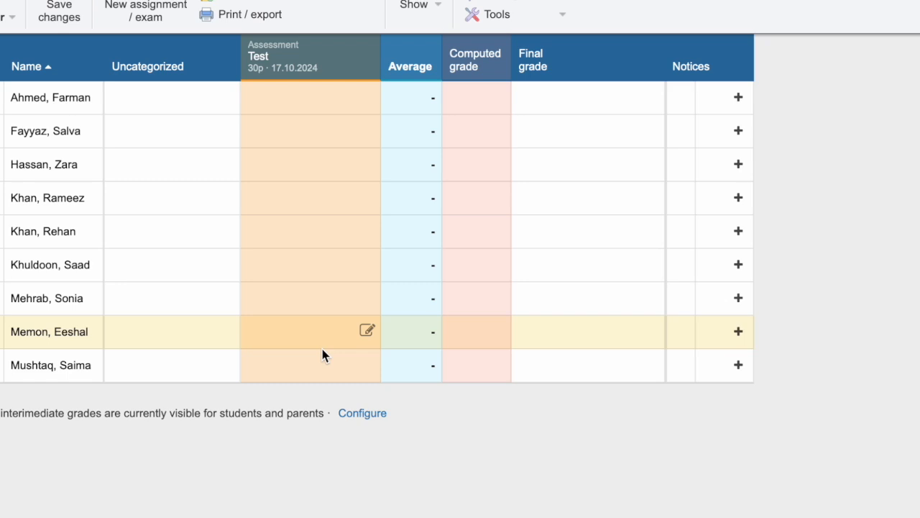
Create a 20-point assignment named Term in the Term category and save it.
click(146, 12)
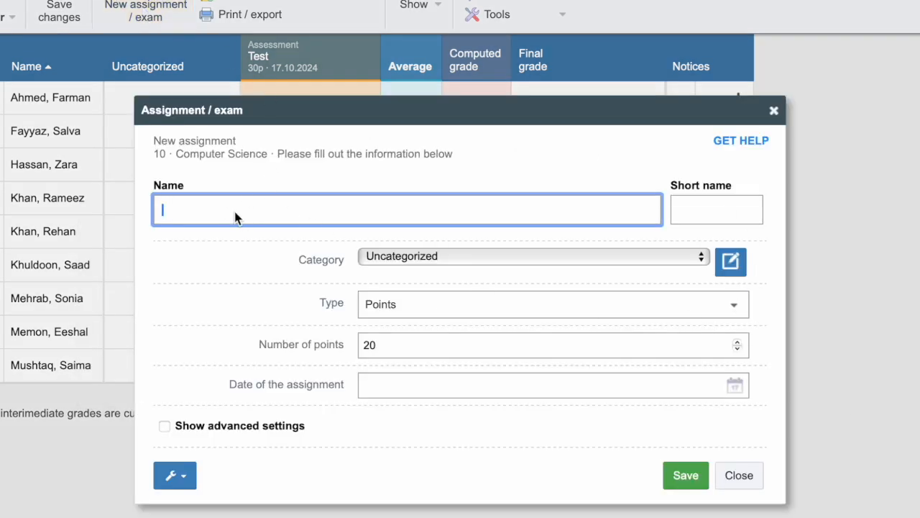
text(Term)
click(627, 257)
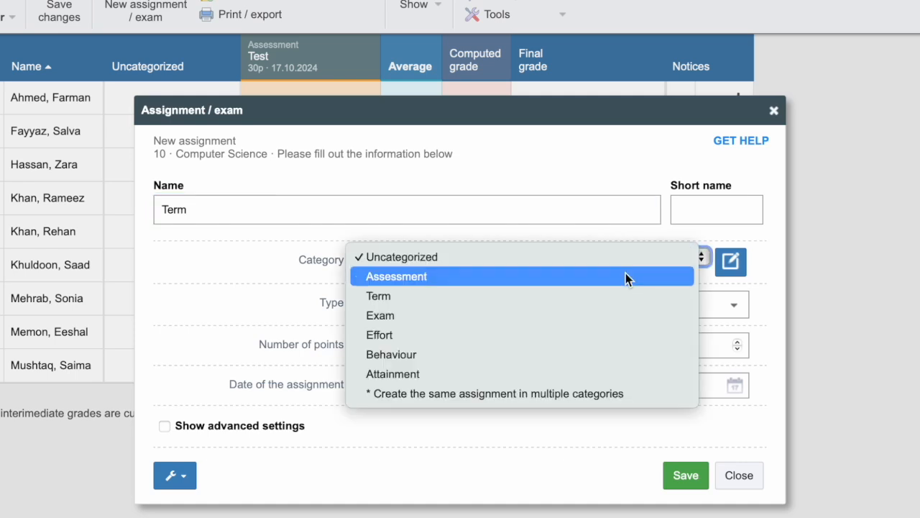
click(620, 295)
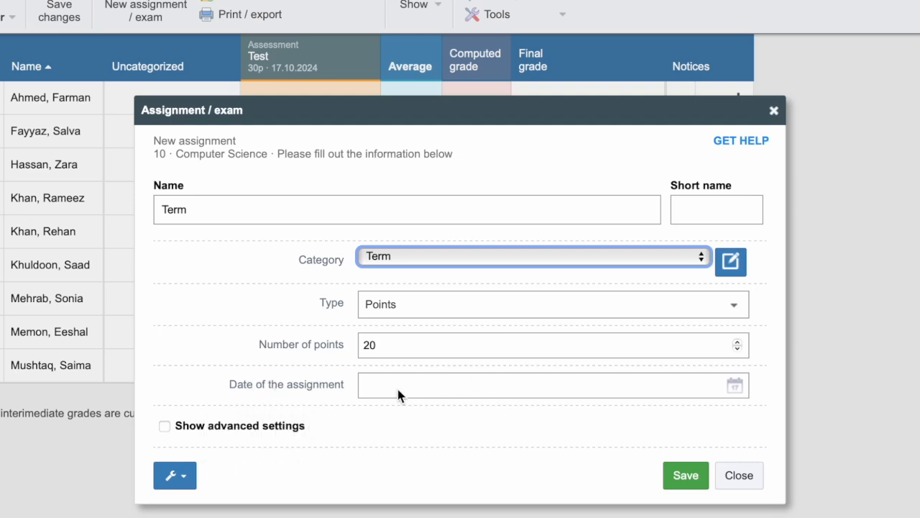
click(685, 475)
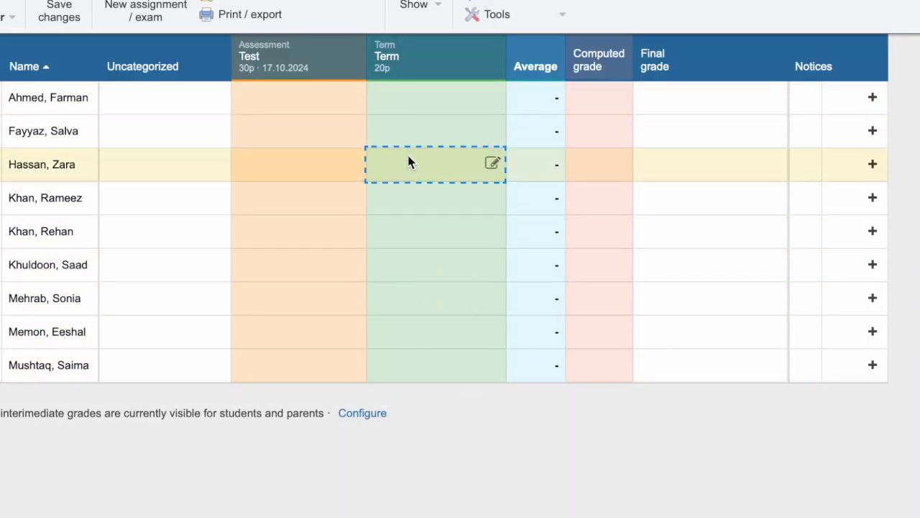
Create a 50-point Exam named Final dated 12.12.2024 and save it.
click(143, 15)
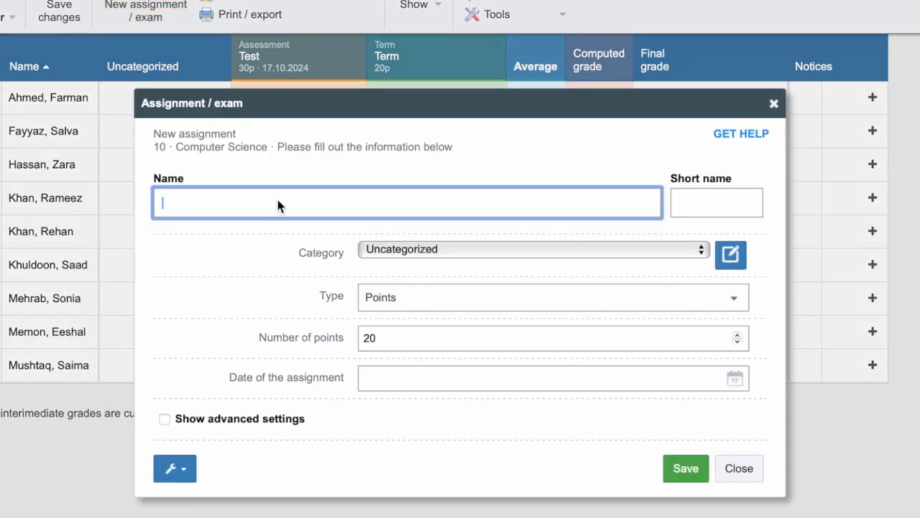
text(Final)
click(487, 247)
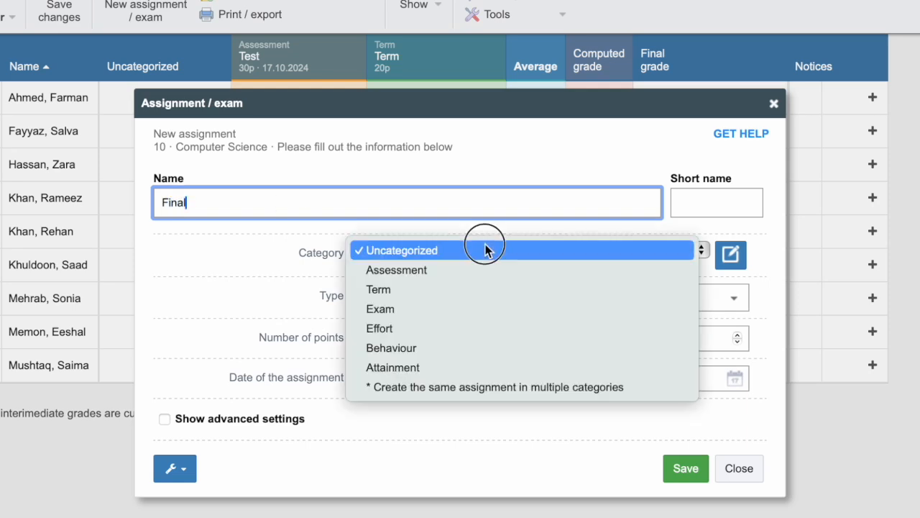
click(482, 313)
drag(415, 111, 432, 88)
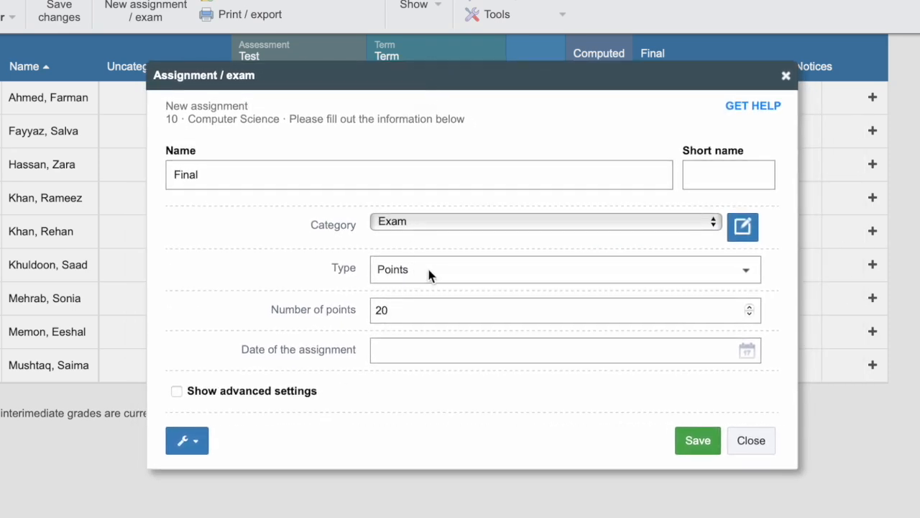
double_click(437, 307)
text(50)
key(Tab)
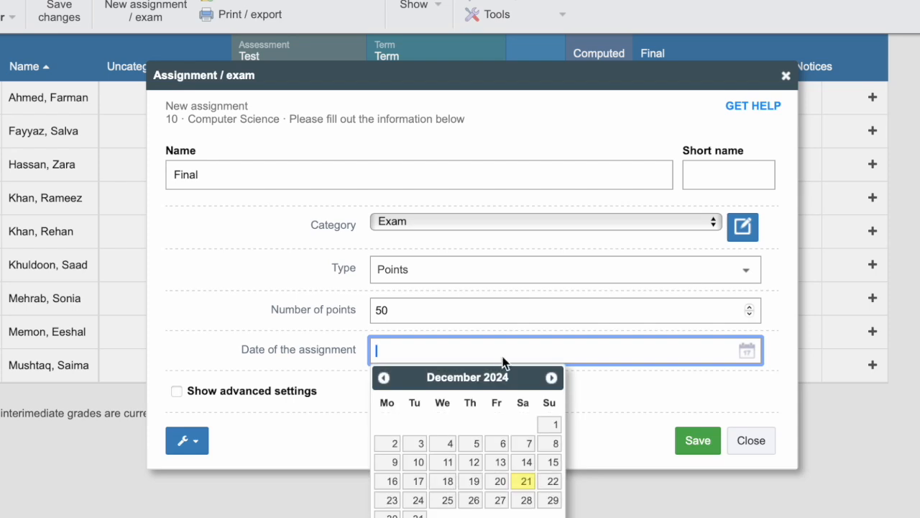
click(476, 465)
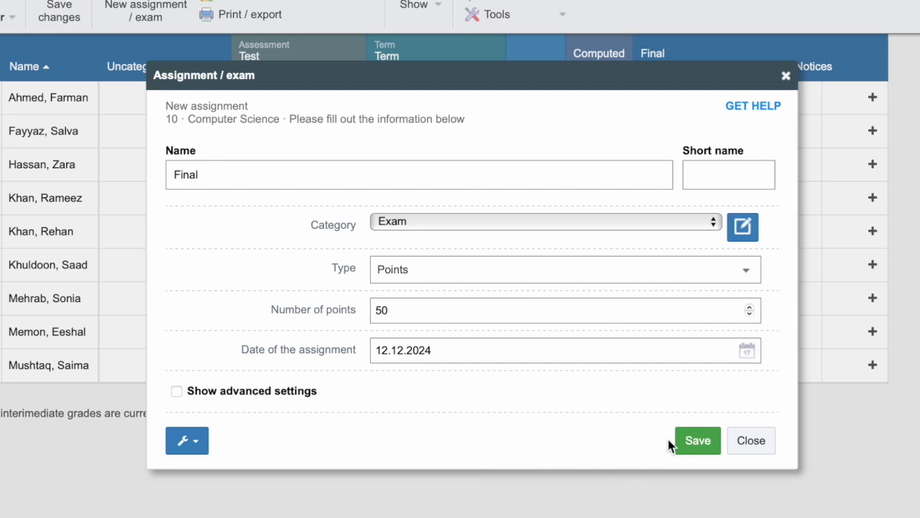
click(697, 445)
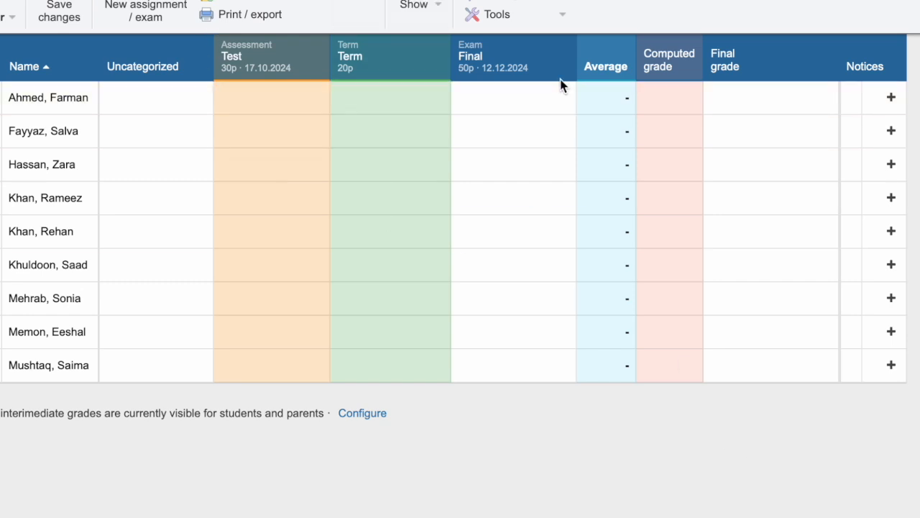
Enter Test scores 24, 20, 18, 23, 16, 28, 22, 25 and 24 down the column.
click(285, 108)
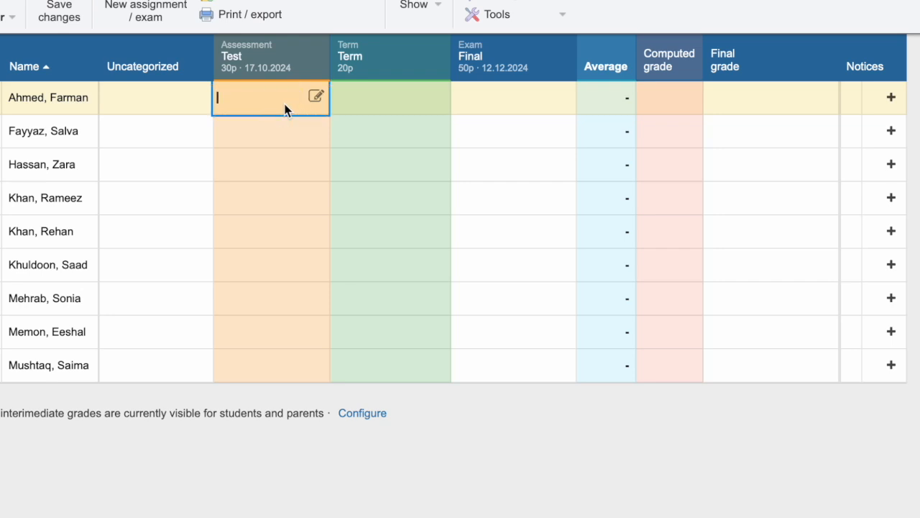
text(24)
key(Return)
text(20)
key(Return)
text(18)
key(Return)
text(23 16 28 22 25 24)
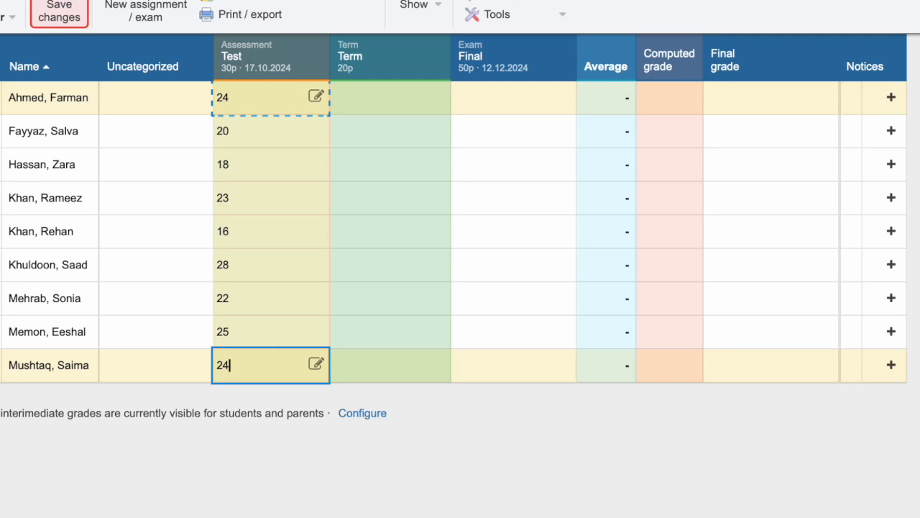
click(406, 98)
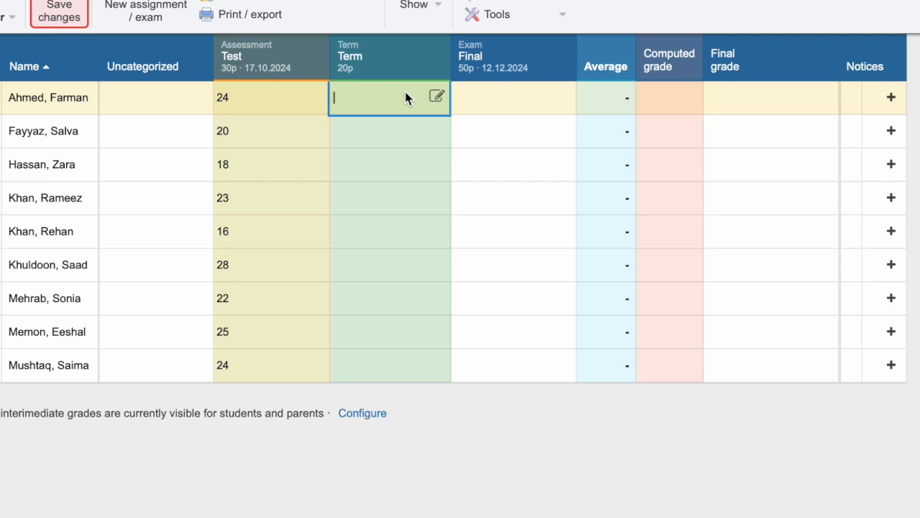
Enter Term grades 15, 12, 14, 16, 14, 18, 16, 18 and 20 down the Term column.
text(15)
click(380, 136)
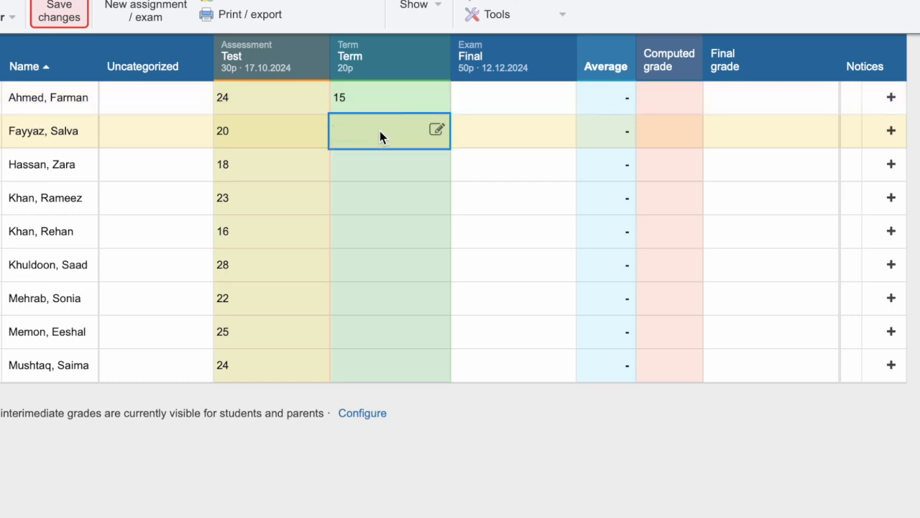
text(12)
click(384, 165)
text(14)
key(Return)
text(16)
key(Return)
text(14)
key(Return)
text(18 16 18)
key(Return)
text(20)
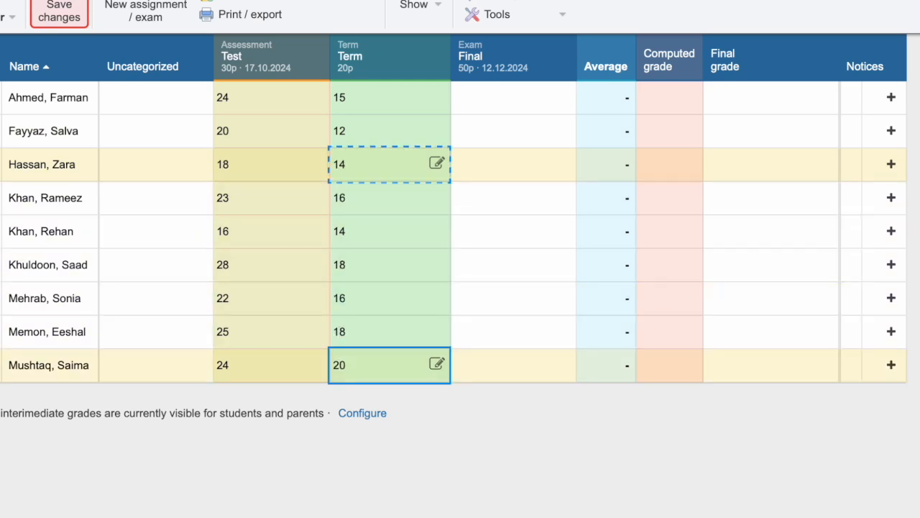
Fill the Final column with exam scores from 43 to 39, correcting the second student's score.
key(Tab)
key(Up)
key(Up)
key(Up)
key(Up)
key(Up)
key(Up)
key(Up)
key(Up)
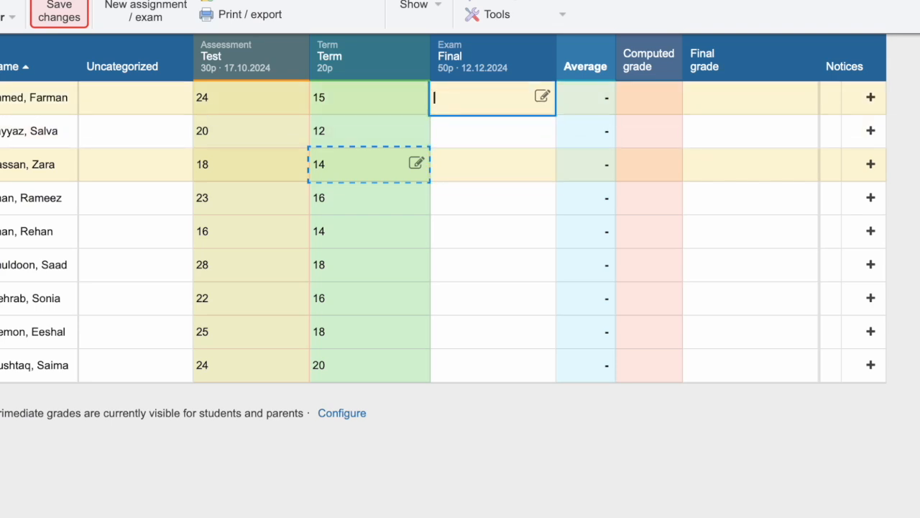
text(43)
key(Return)
text(30)
key(BackSpace)
key(BackSpace)
text(26 24 28 32 47 38 )
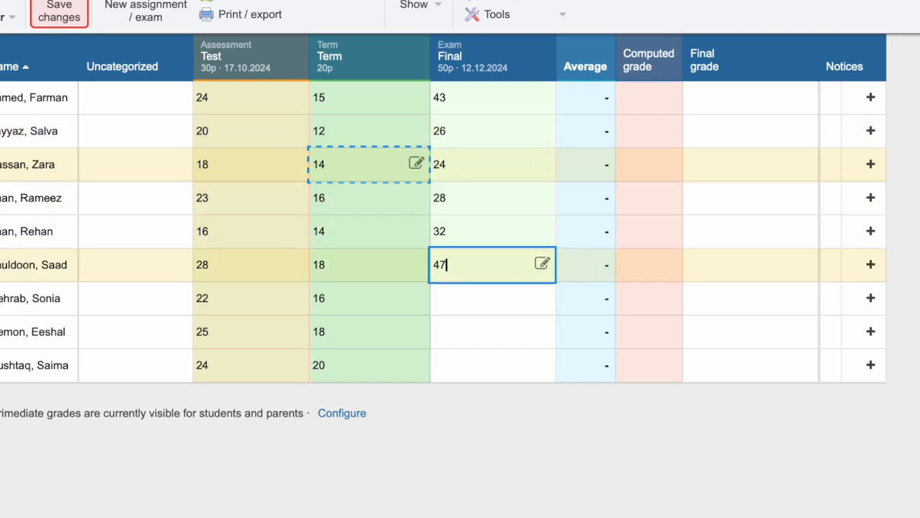
text(42)
key(Return)
text(39)
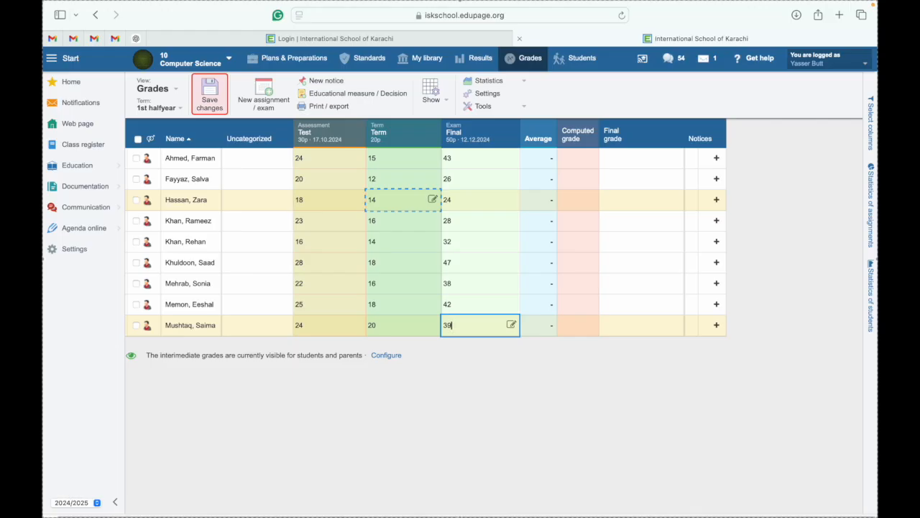
key(Up)
key(Up)
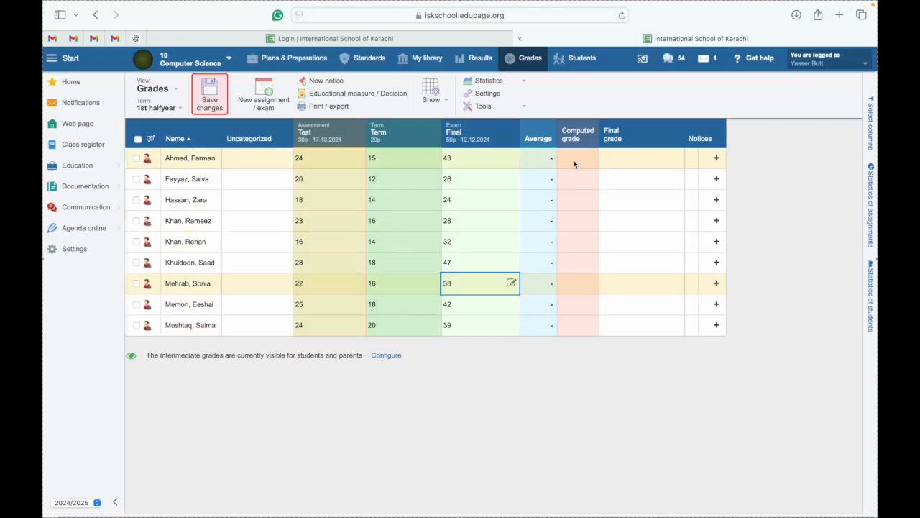
Save the grade changes, producing averages of 56–93% and computed grades A* to D.
click(209, 107)
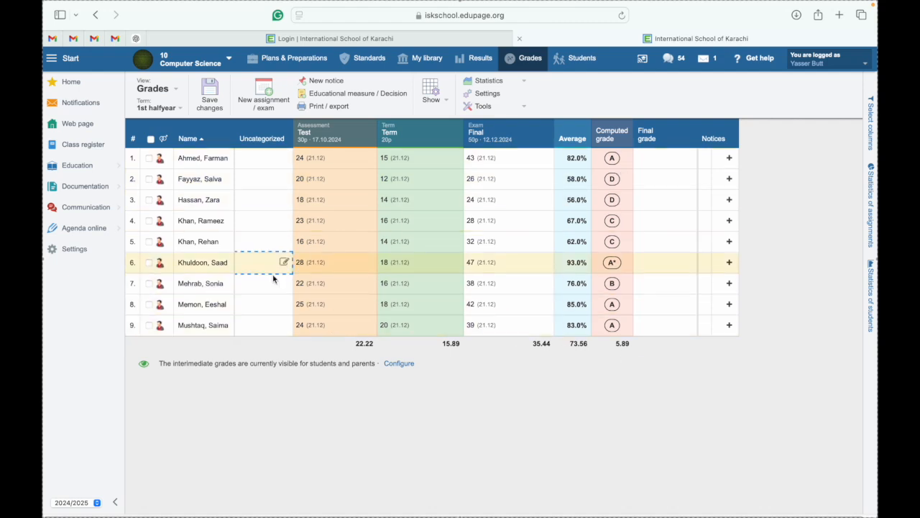
mouse_move(43, 509)
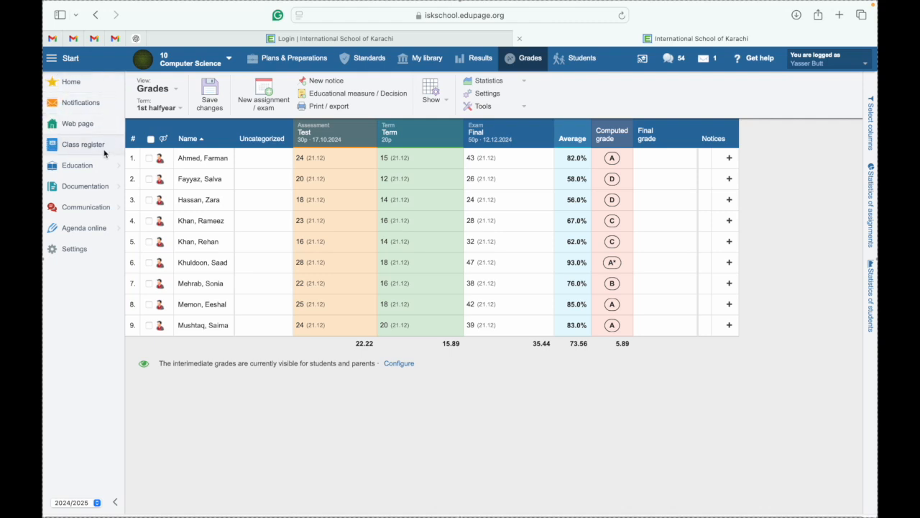
mouse_move(94, 194)
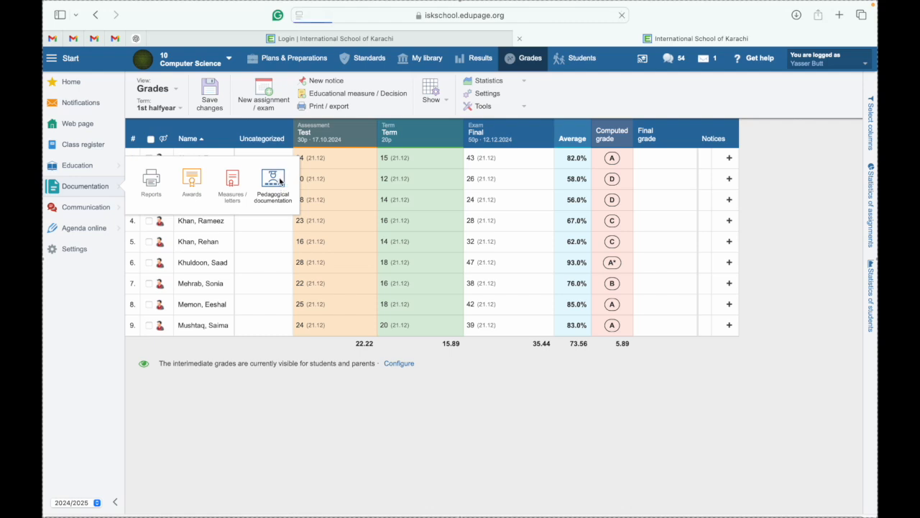
Open Pedagogical documentation's Certificates / printouts overview of all 12 classes.
click(279, 181)
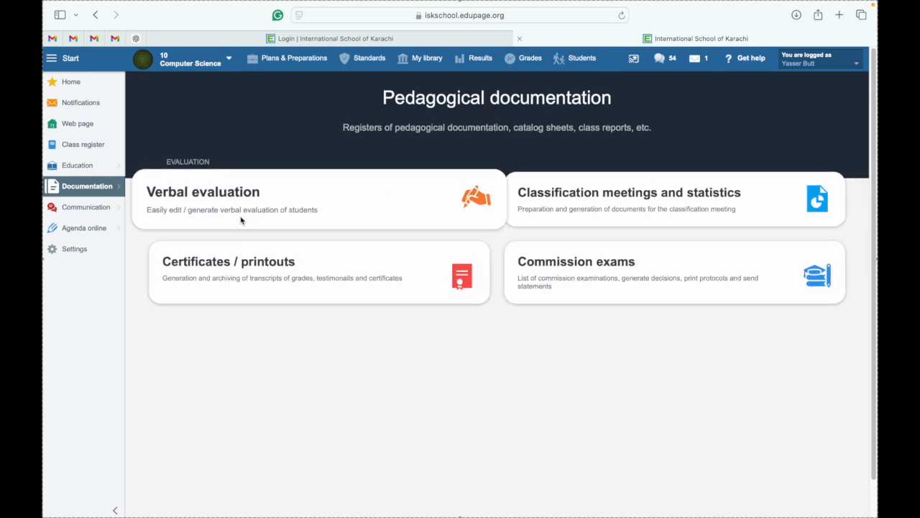
click(232, 297)
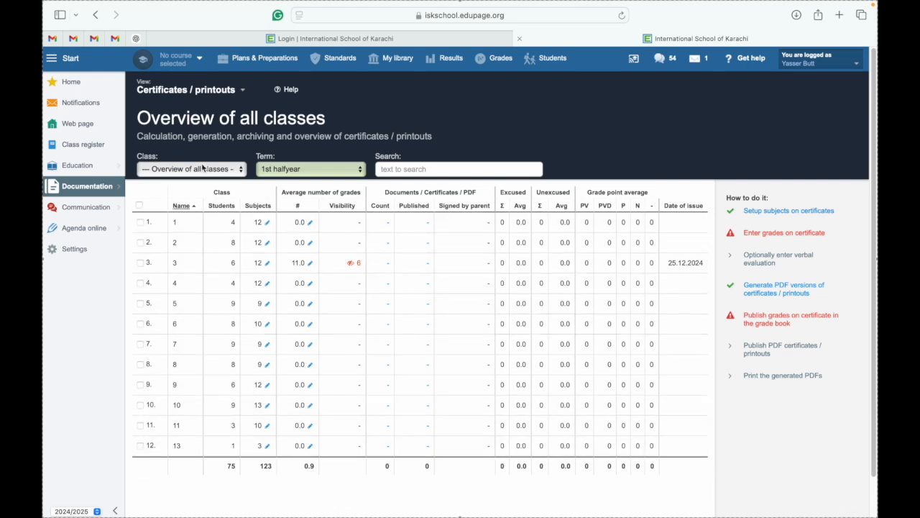
Mark class 10 and generate a print preview of its End of Term Report PDFs.
click(140, 405)
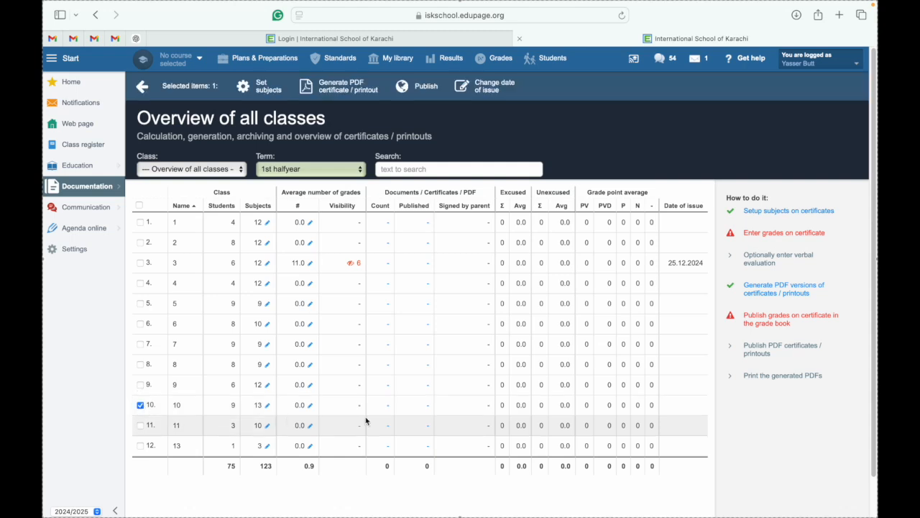
click(767, 296)
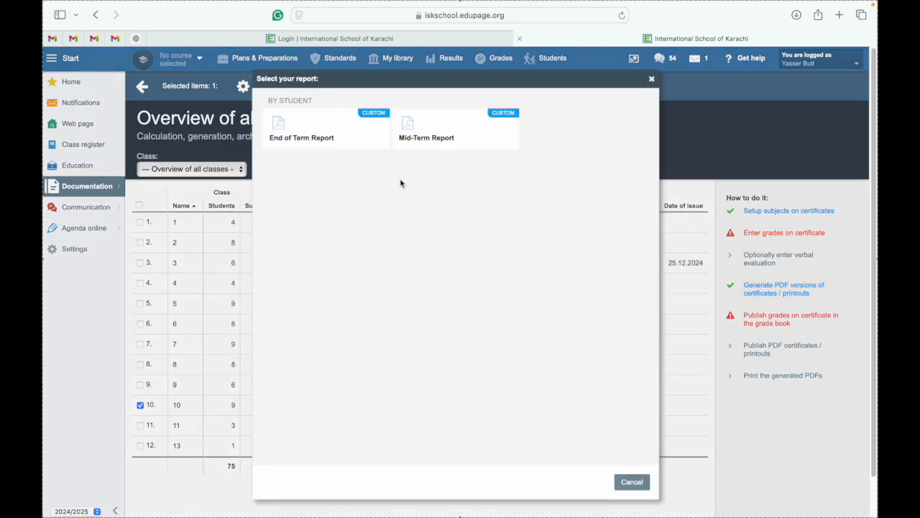
click(301, 144)
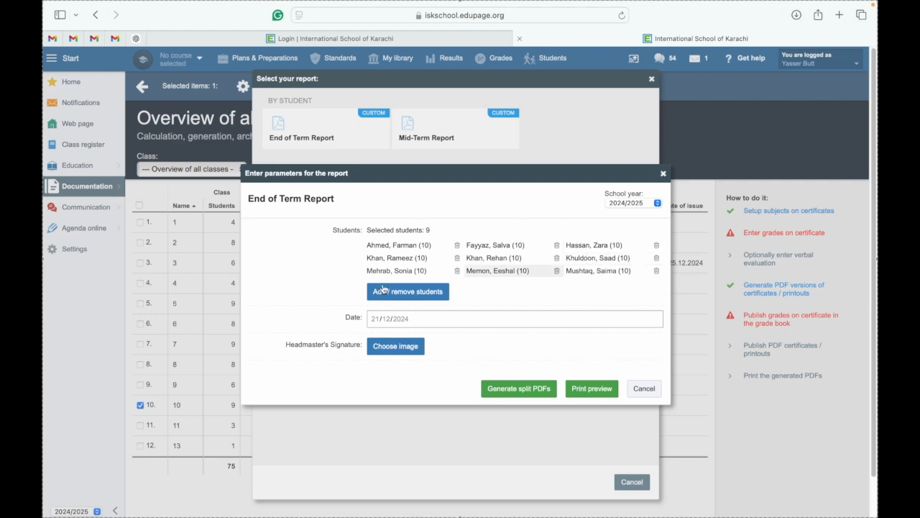
click(596, 389)
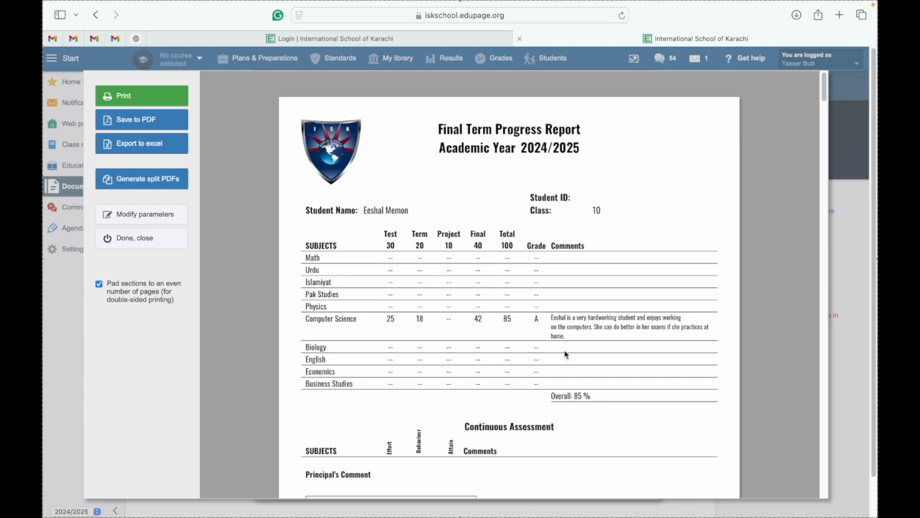
Check the Computer Science row (Test 25, Term 18, Final 42, 85%) and comment, then close the preview.
scroll(548, 331, up, 5)
scroll(548, 330, up, 3)
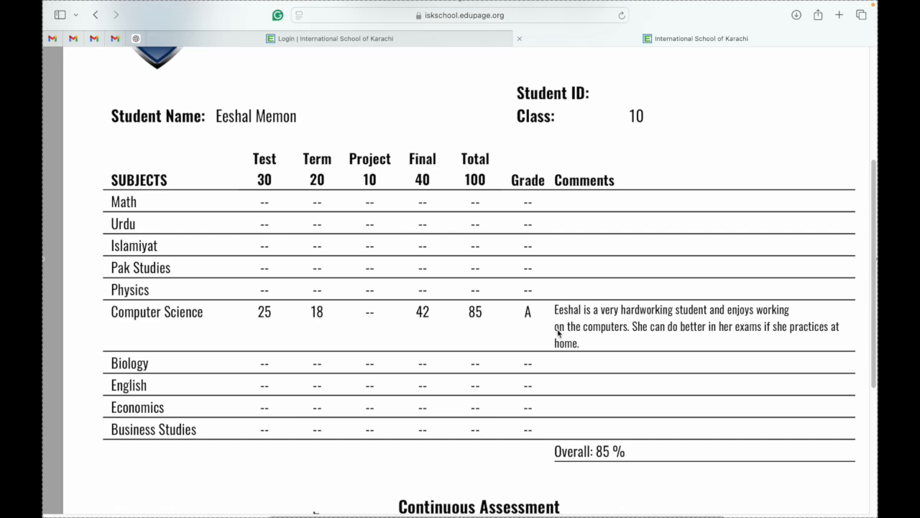
ctrl+scroll(558, 333, down, 5)
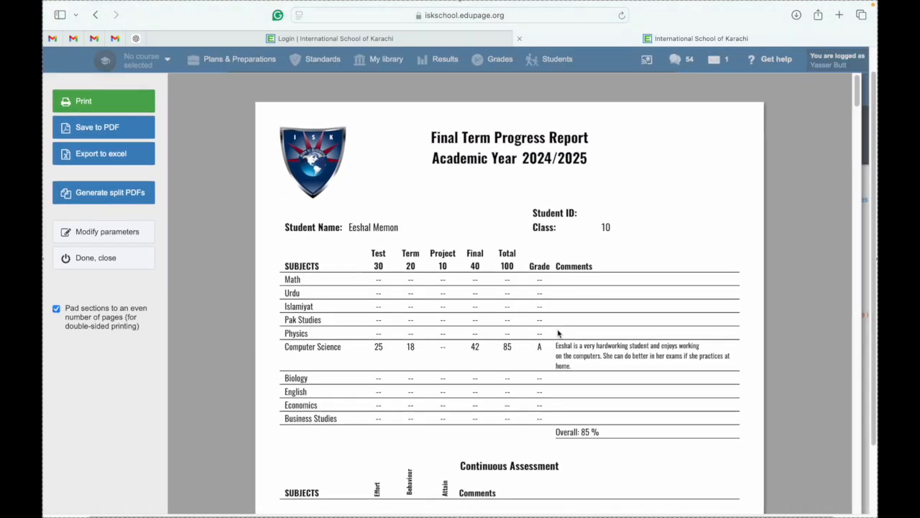
click(123, 263)
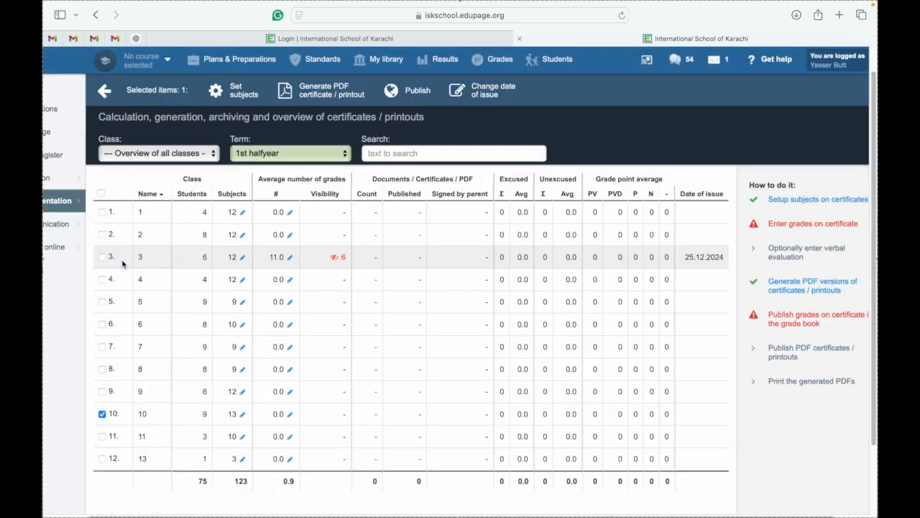
Go to Pedagogical documentation and open the Verbal evaluation page for 10 Computer Science.
scroll(117, 210, down, 3)
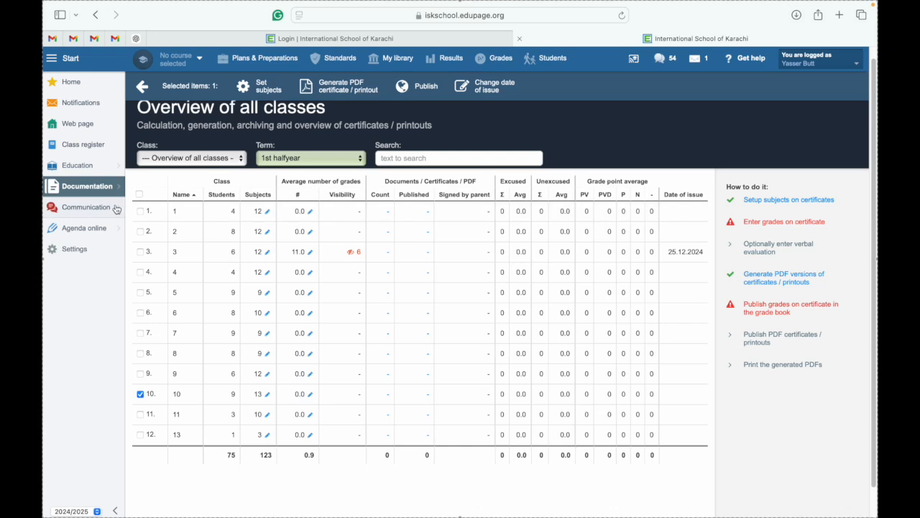
mouse_move(98, 197)
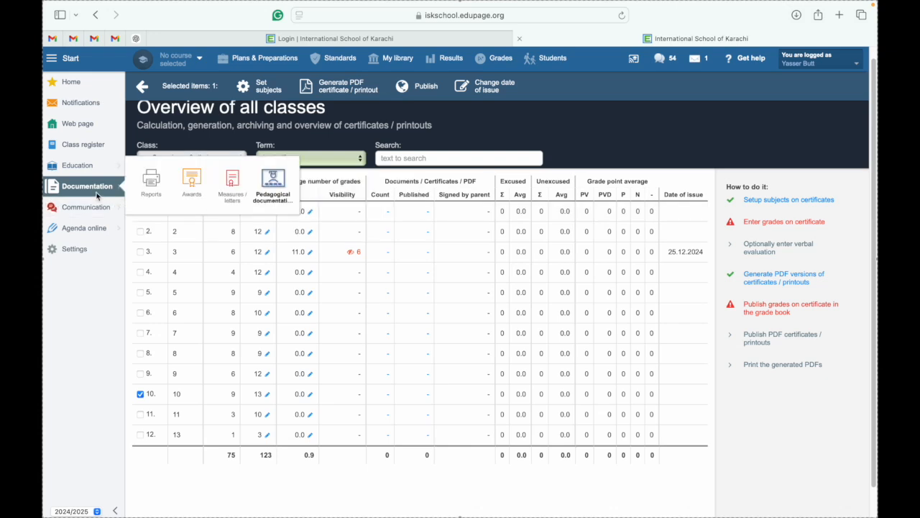
click(271, 187)
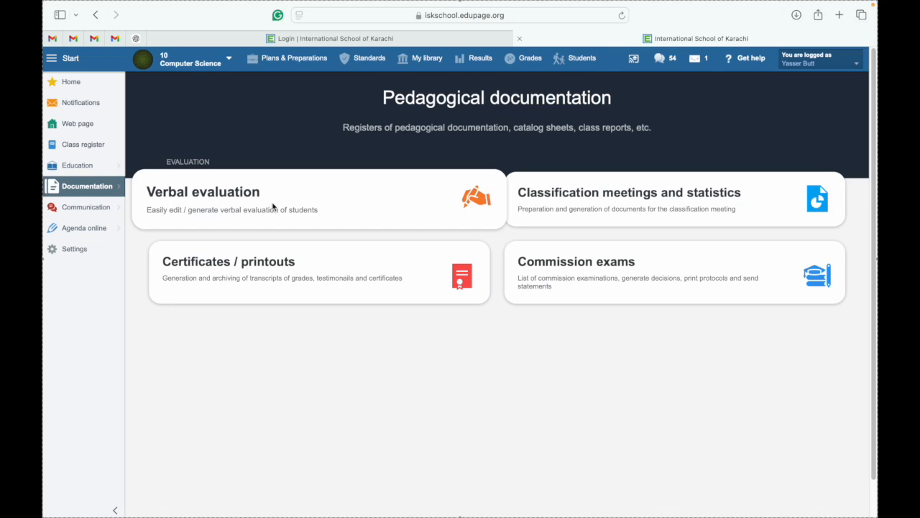
click(272, 206)
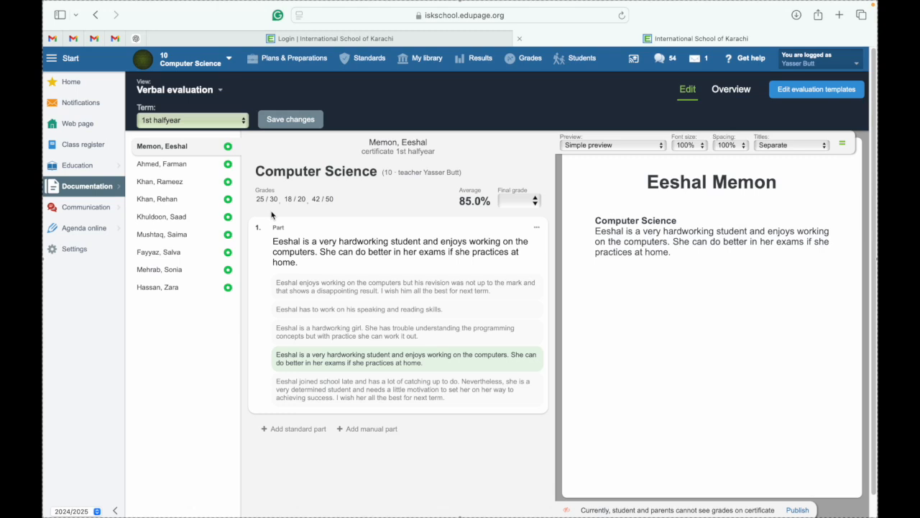
Open the 56%-average student's evaluation and delete the existing comment.
click(172, 287)
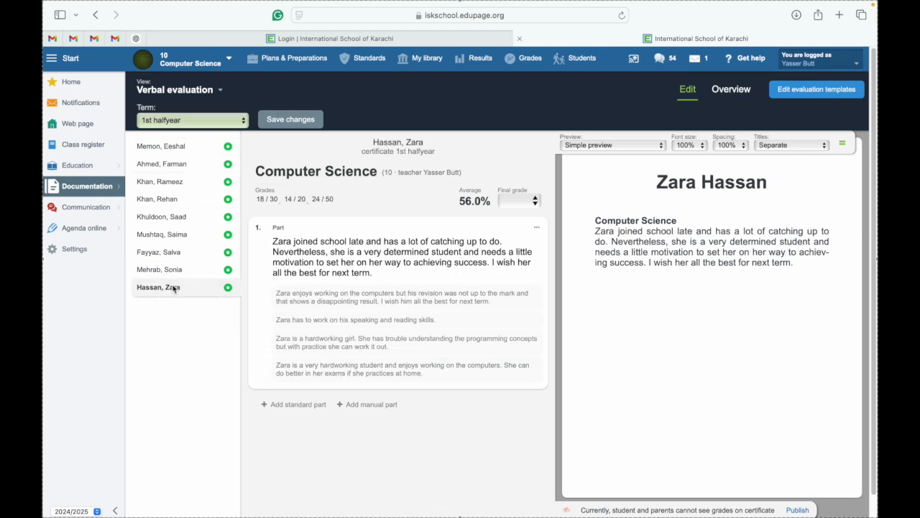
double_click(392, 252)
triple_click(393, 252)
key(BackSpace)
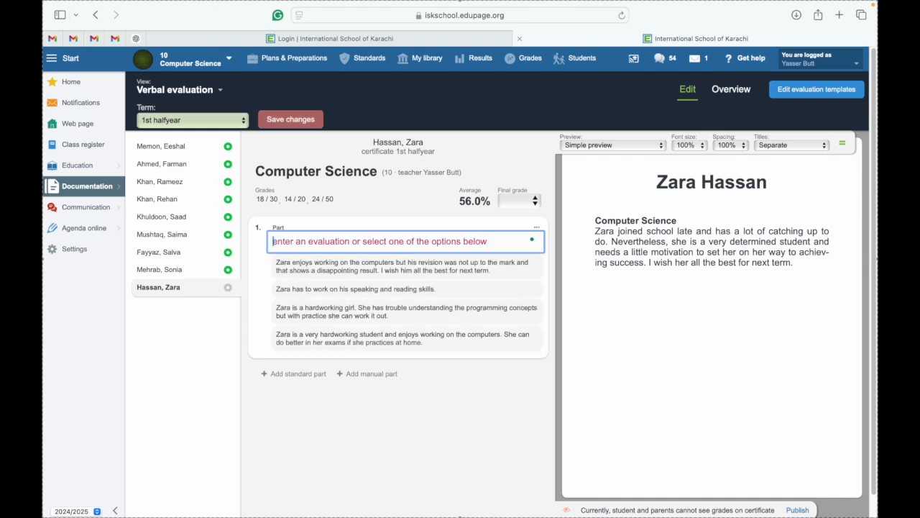
click(187, 336)
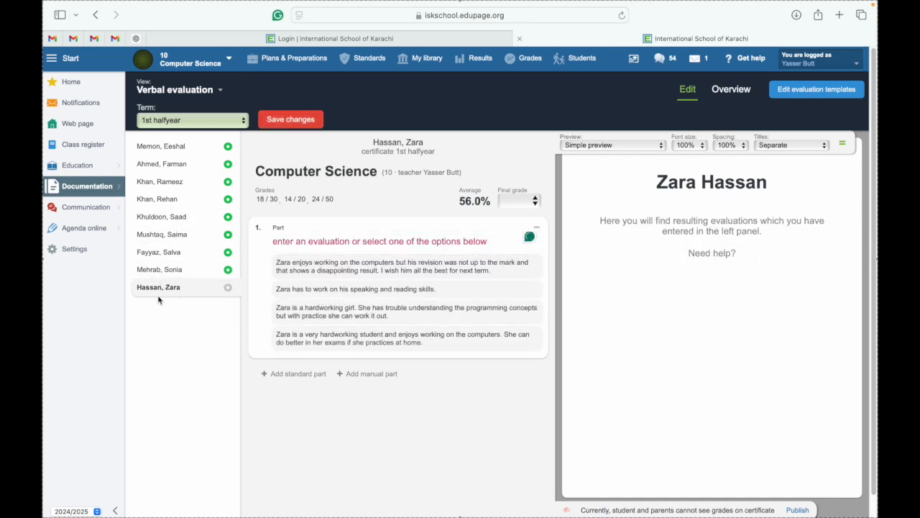
Write a comment: joined late, hard-working, should attend regularly, best of luck; keep it over the template.
click(297, 243)
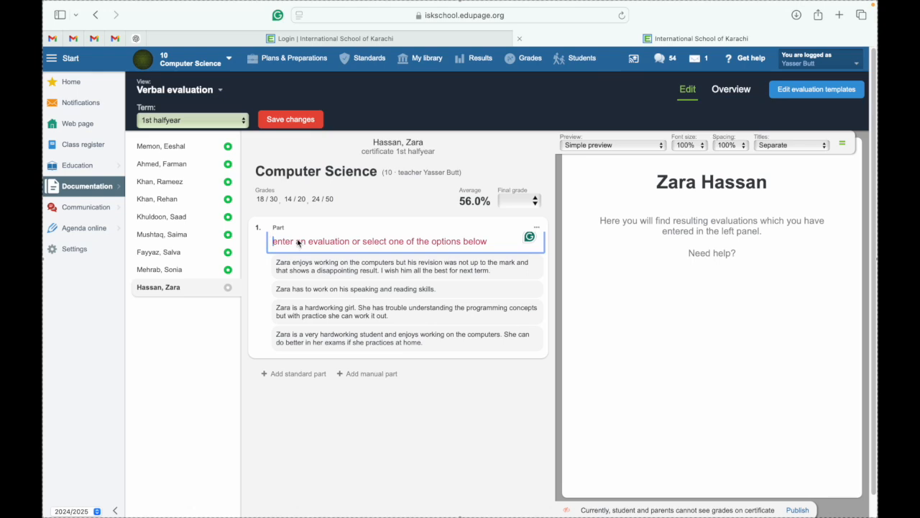
text(Zara joined school late and has been trying hard to cover th)
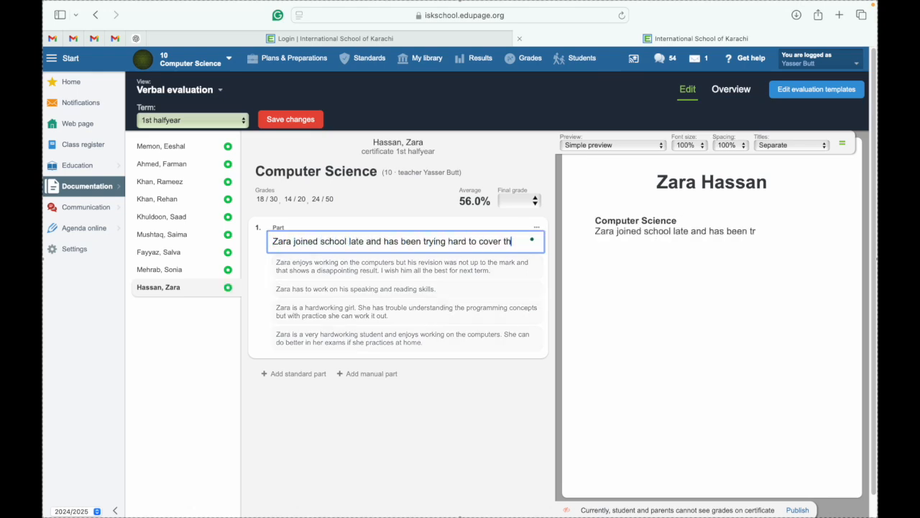
text(e concepts of the exam. She is a hard working and motivated child and should be able to get a better rets)
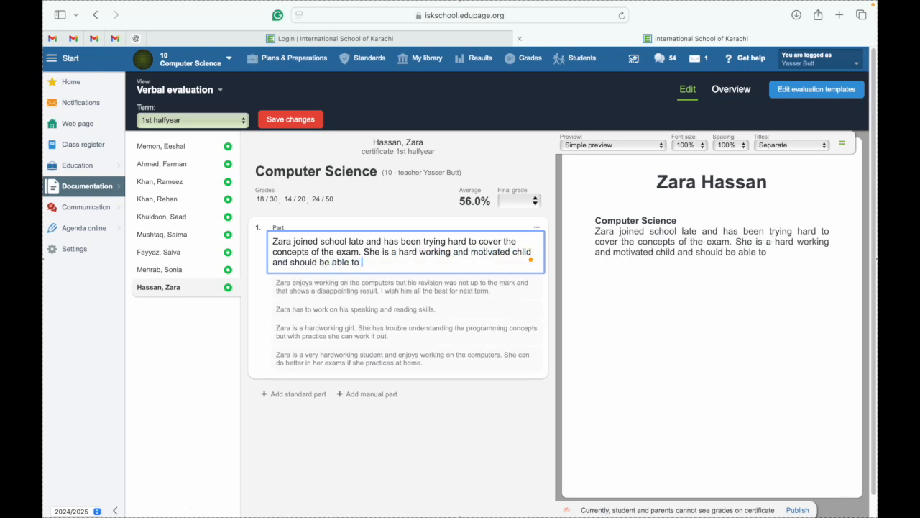
key(BackSpace)
key(BackSpace)
text(sult next time when she is)
key(BackSpace)
key(BackSpace)
key(BackSpace)
key(BackSpace)
key(BackSpace)
key(BackSpace)
key(BackSpace)
key(BackSpace)
key(BackSpace)
key(BackSpace)
key(BackSpace)
text(i)
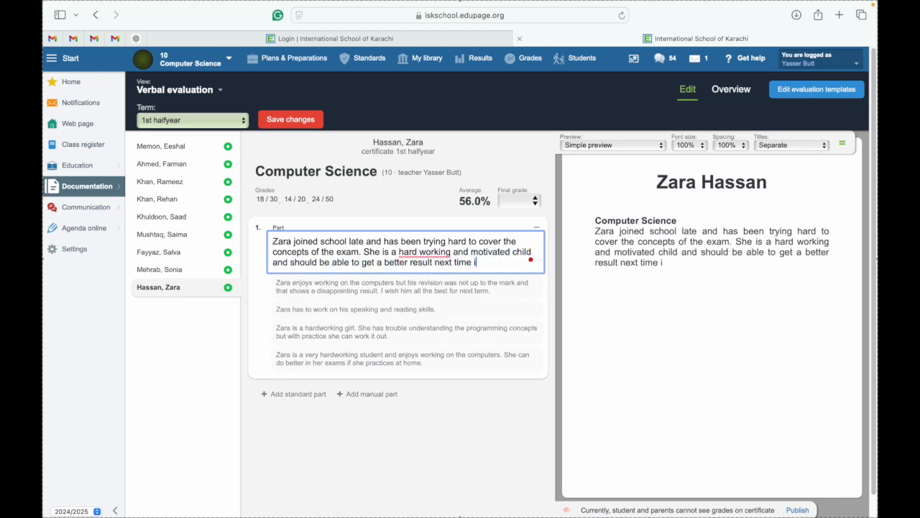
text(f she is more regular to school. Best of luck for next term.)
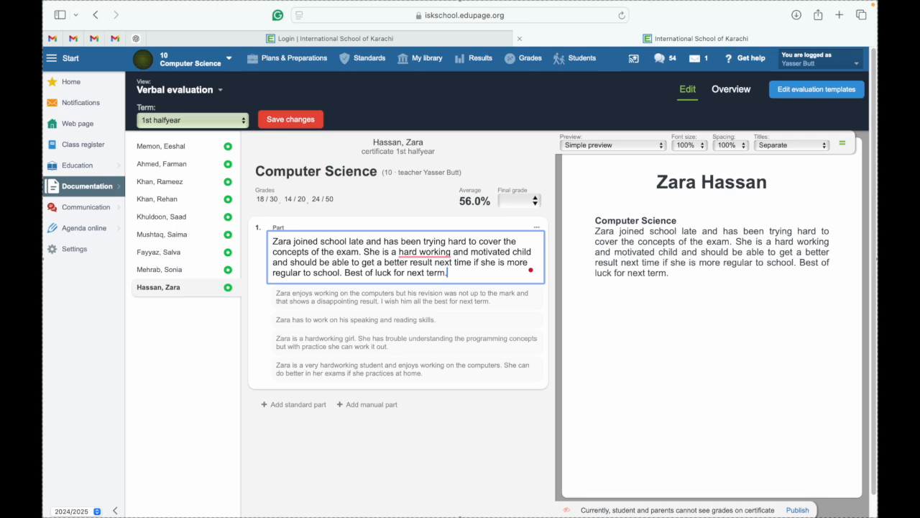
mouse_move(429, 257)
click(430, 285)
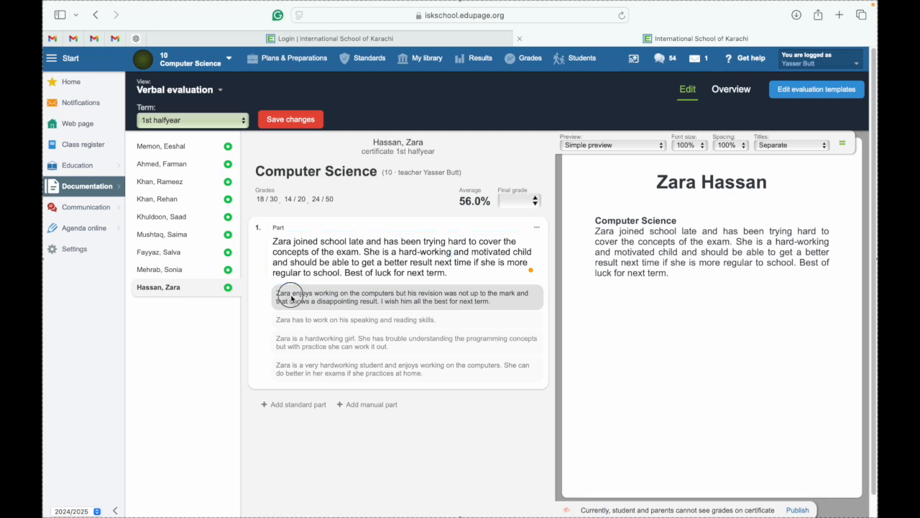
click(290, 298)
click(469, 305)
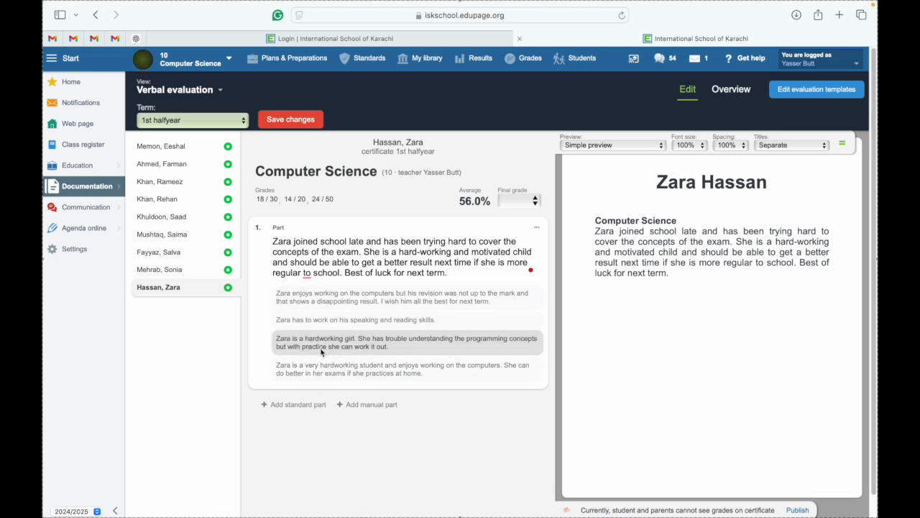
Save the evaluation changes, then reopen Certificates / printouts and mark class 10.
click(300, 124)
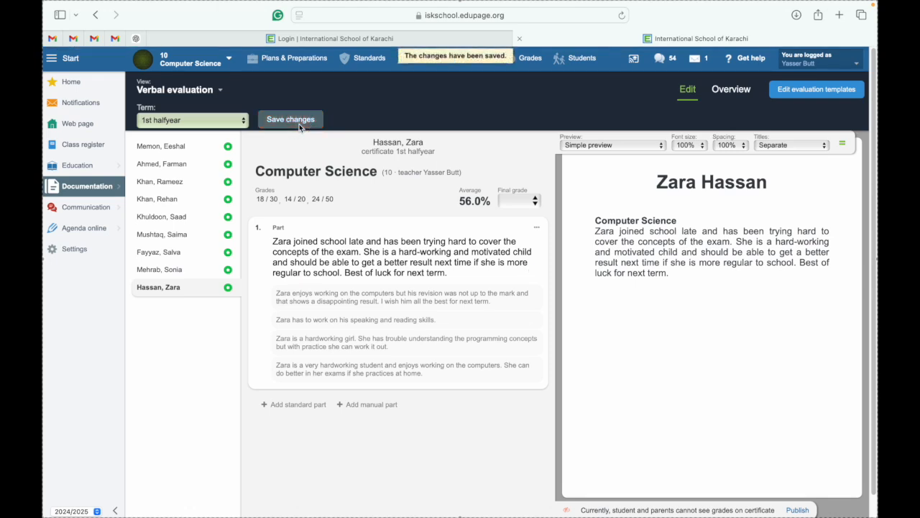
mouse_move(90, 207)
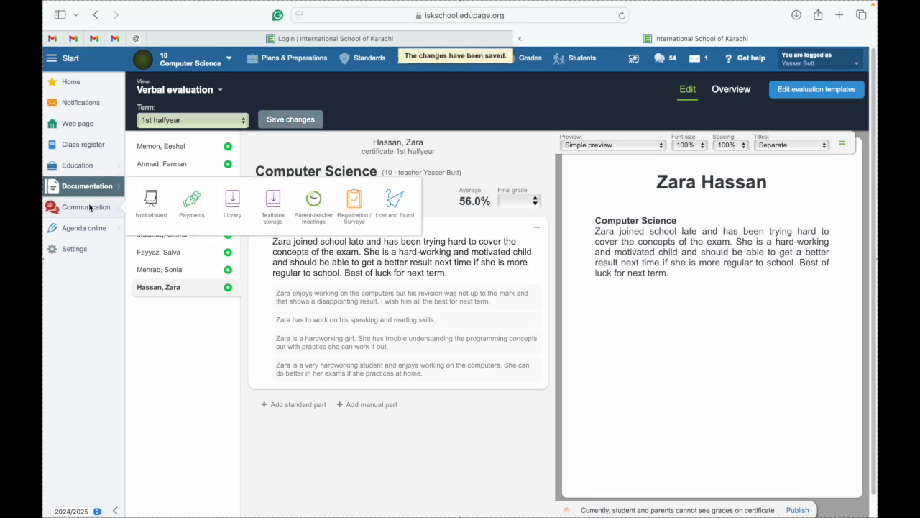
mouse_move(99, 191)
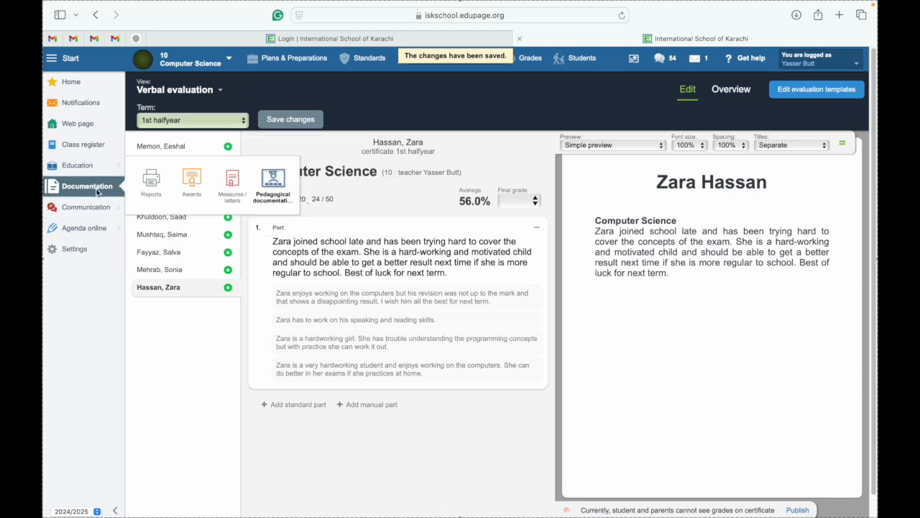
click(283, 187)
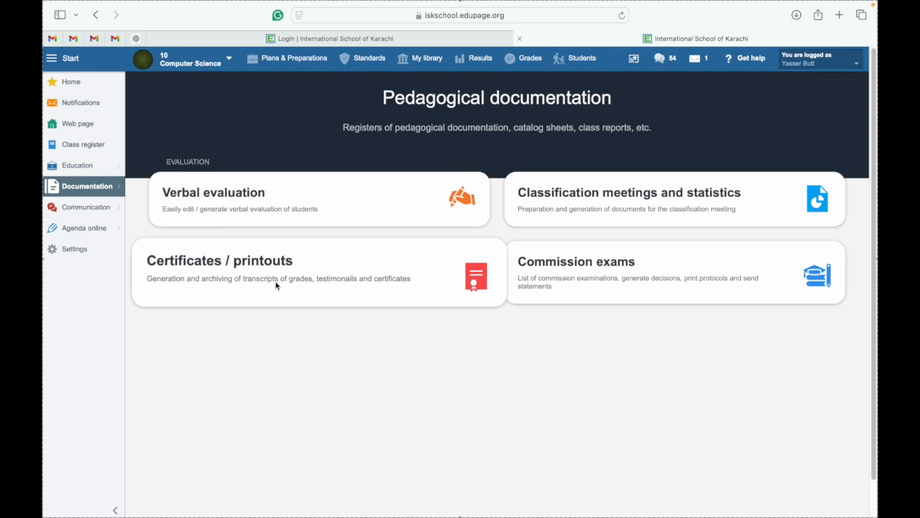
click(273, 272)
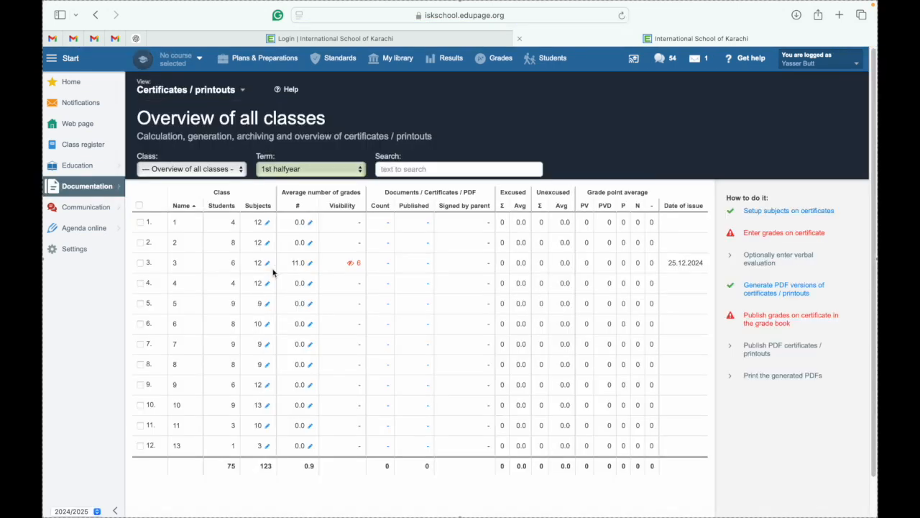
click(140, 405)
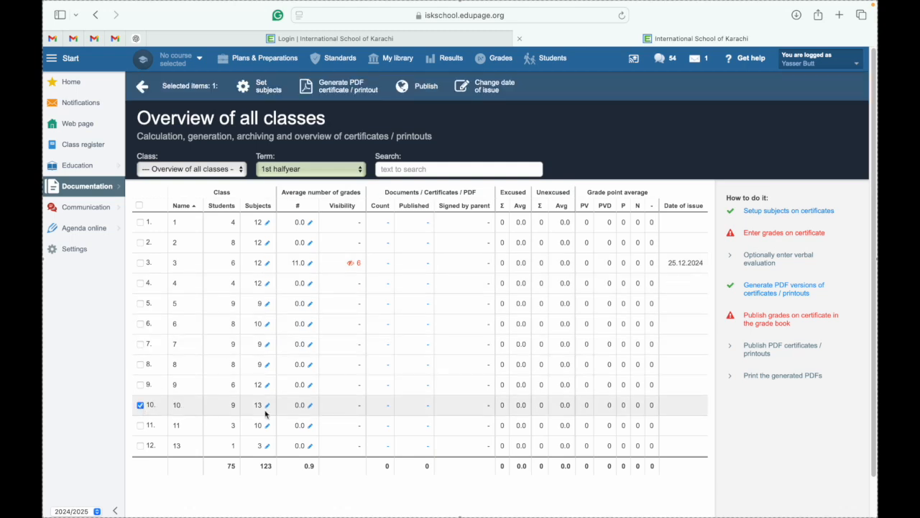
Generate a print preview of class 10's End of Term Report.
click(754, 291)
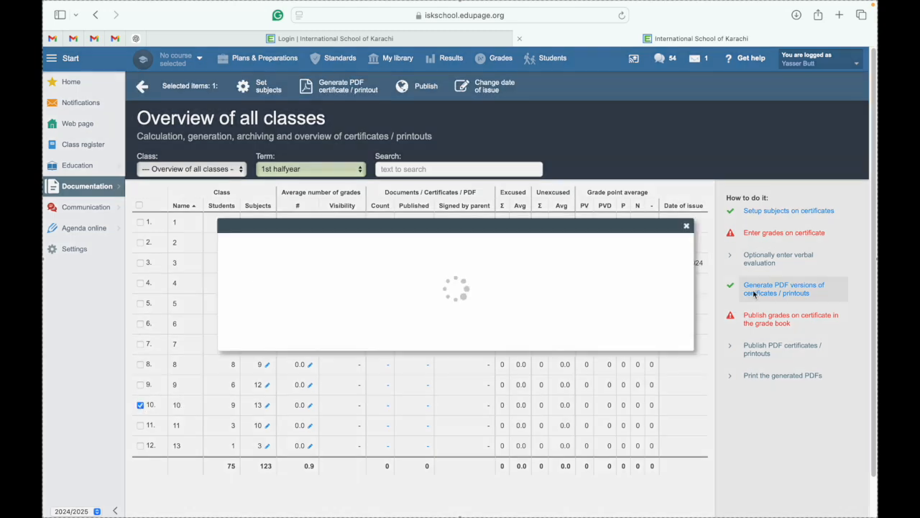
click(273, 132)
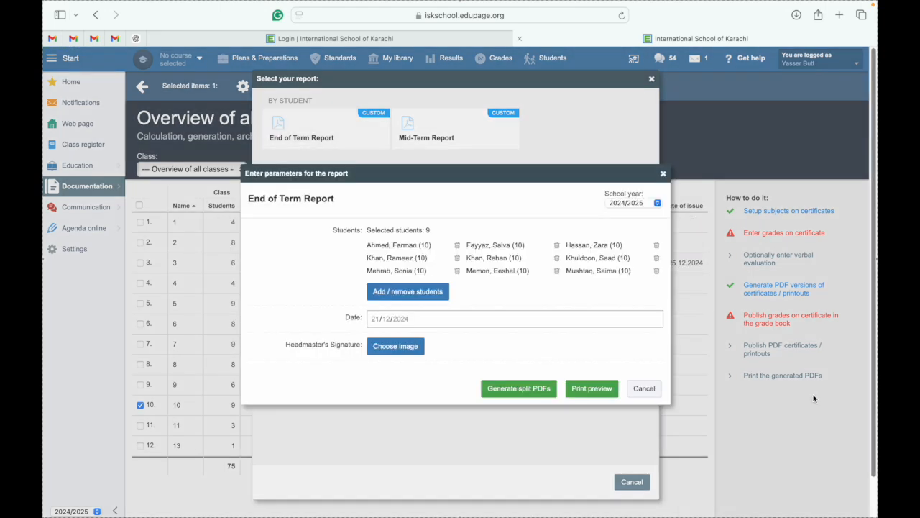
click(593, 388)
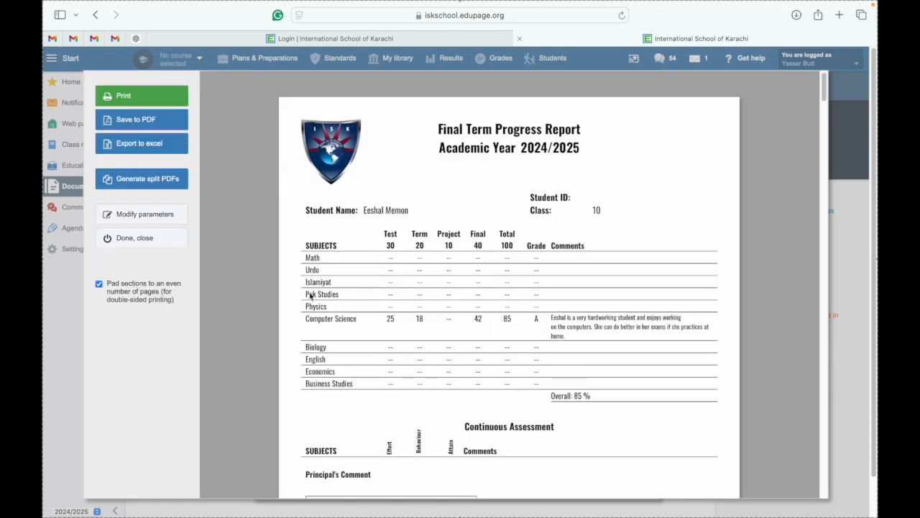
Review the nine students' reports, including the 56% student's grade D and new late-joiner comment.
scroll(373, 324, down, 4)
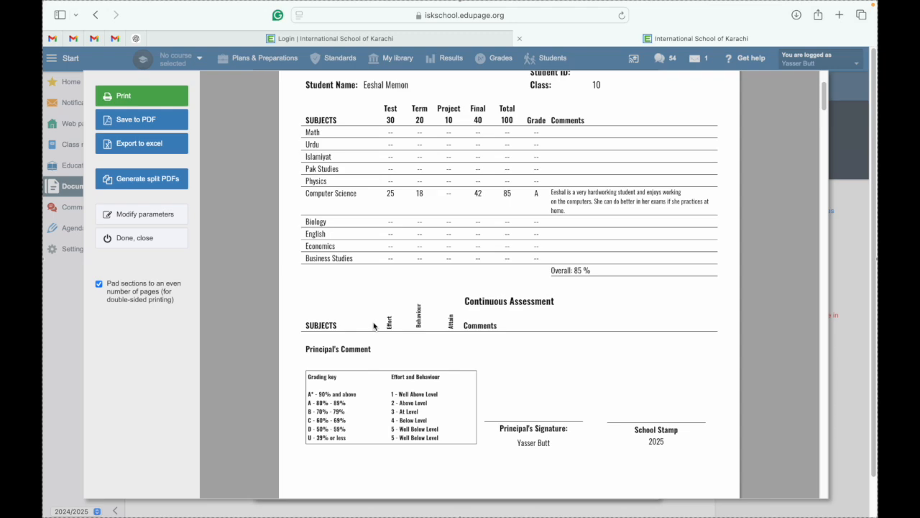
scroll(373, 326, down, 20)
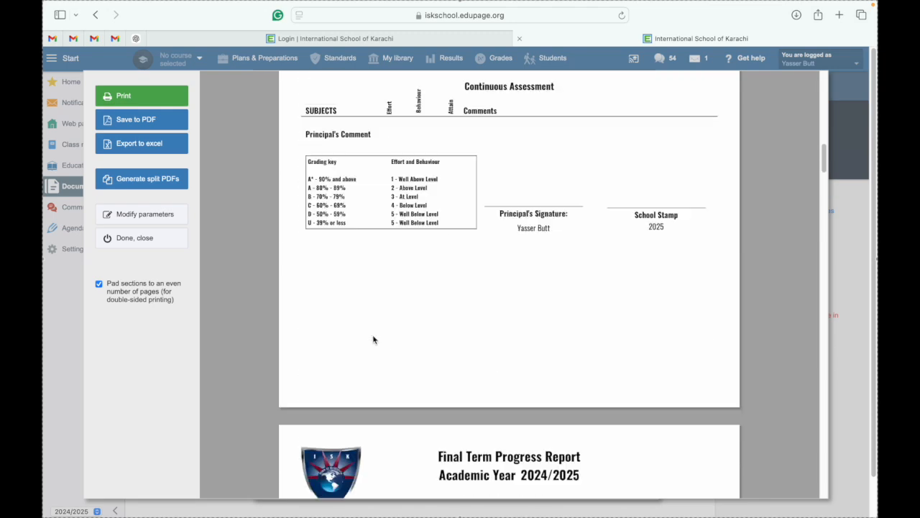
scroll(373, 349, down, 20)
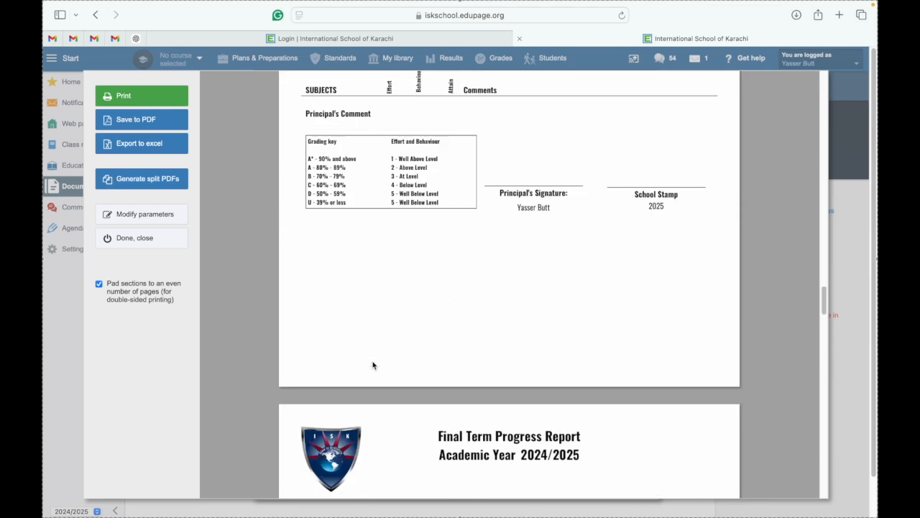
scroll(373, 366, down, 8)
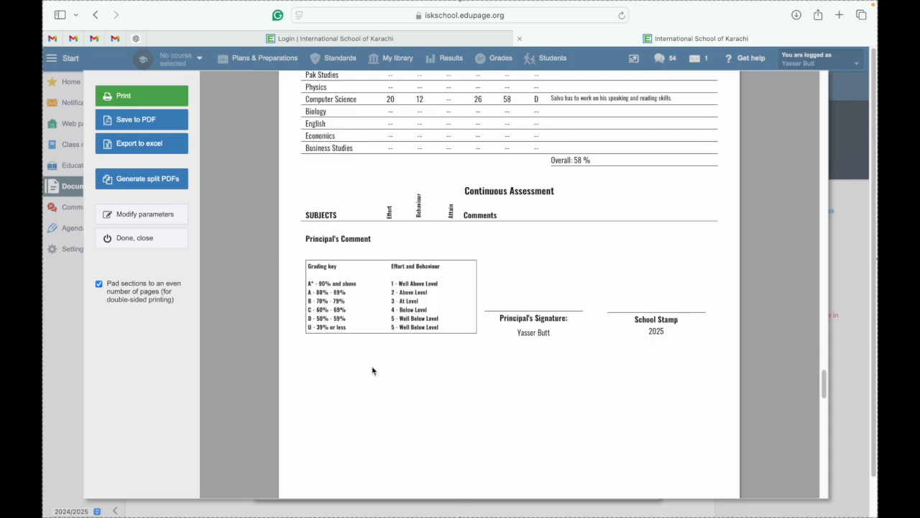
scroll(372, 370, up, 5)
scroll(370, 377, down, 12)
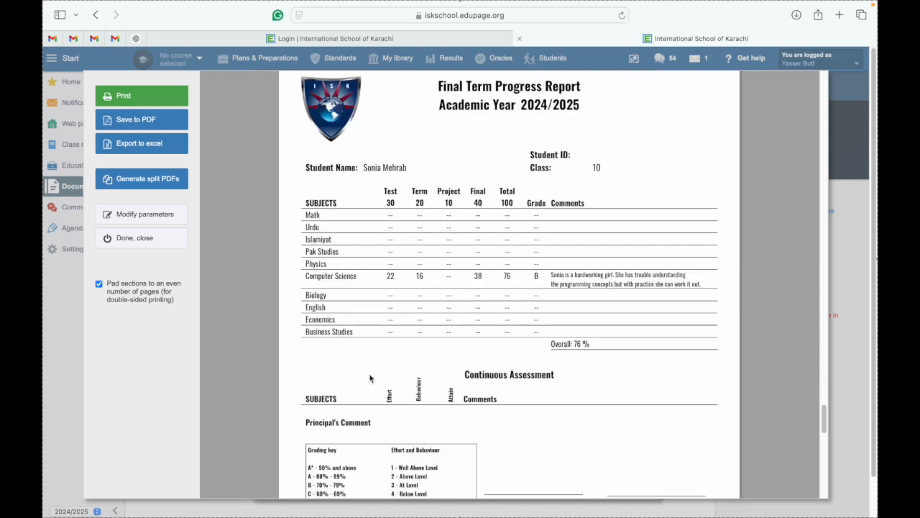
scroll(370, 377, down, 12)
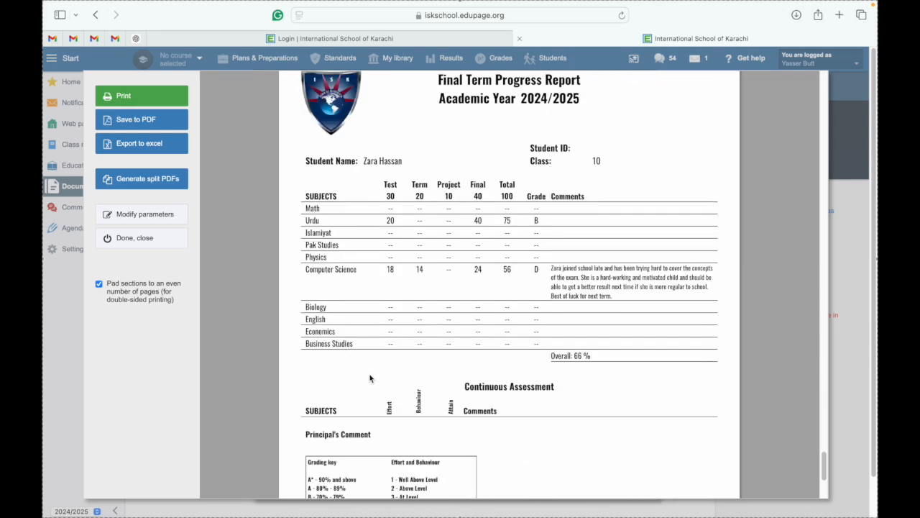
scroll(657, 305, up, 5)
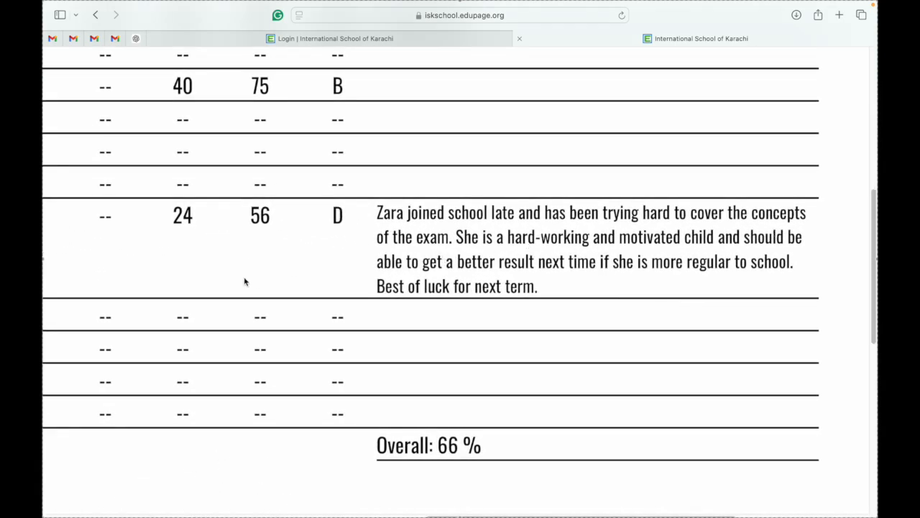
scroll(245, 281, down, 5)
scroll(244, 281, down, 6)
scroll(245, 281, up, 8)
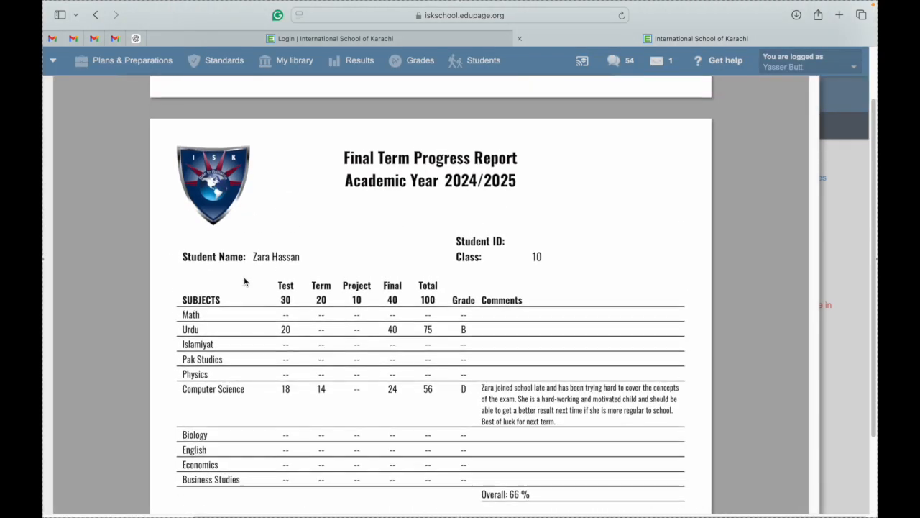
scroll(244, 281, down, 2)
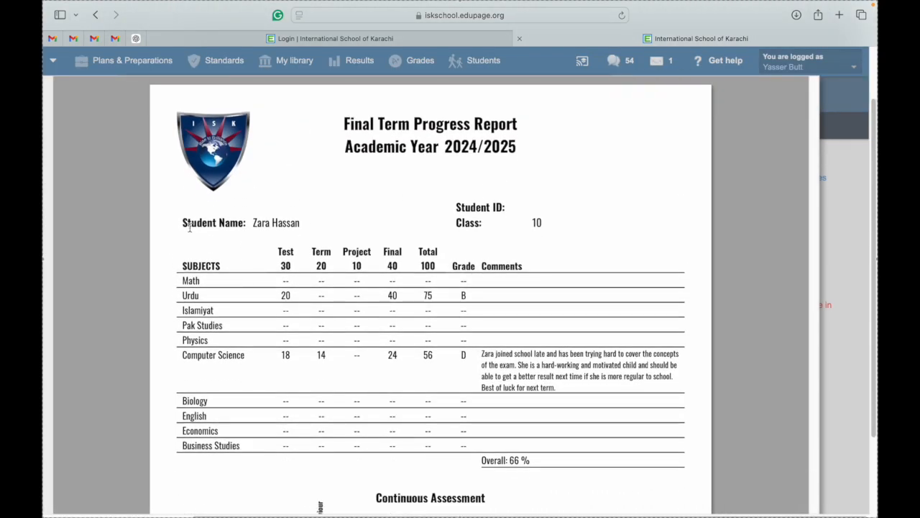
scroll(265, 211, down, 5)
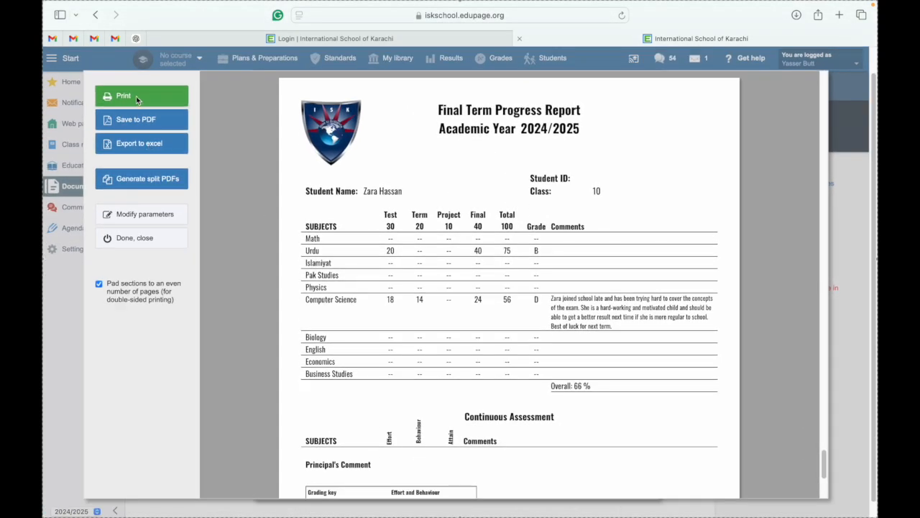
Close the report preview and clear the class 10 selection.
click(137, 239)
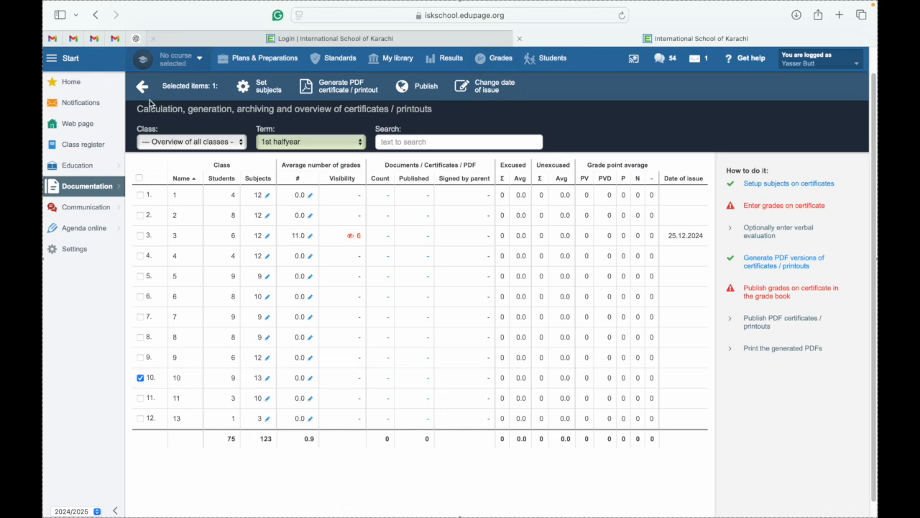
click(143, 94)
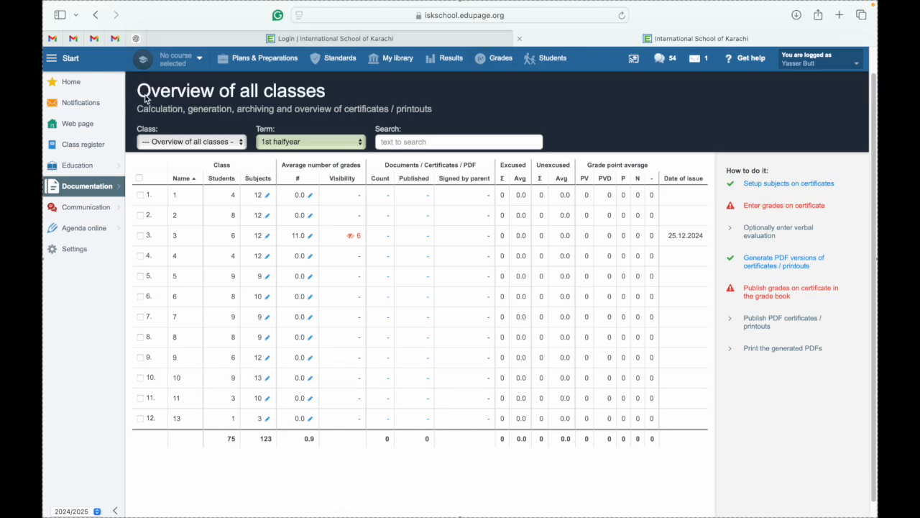